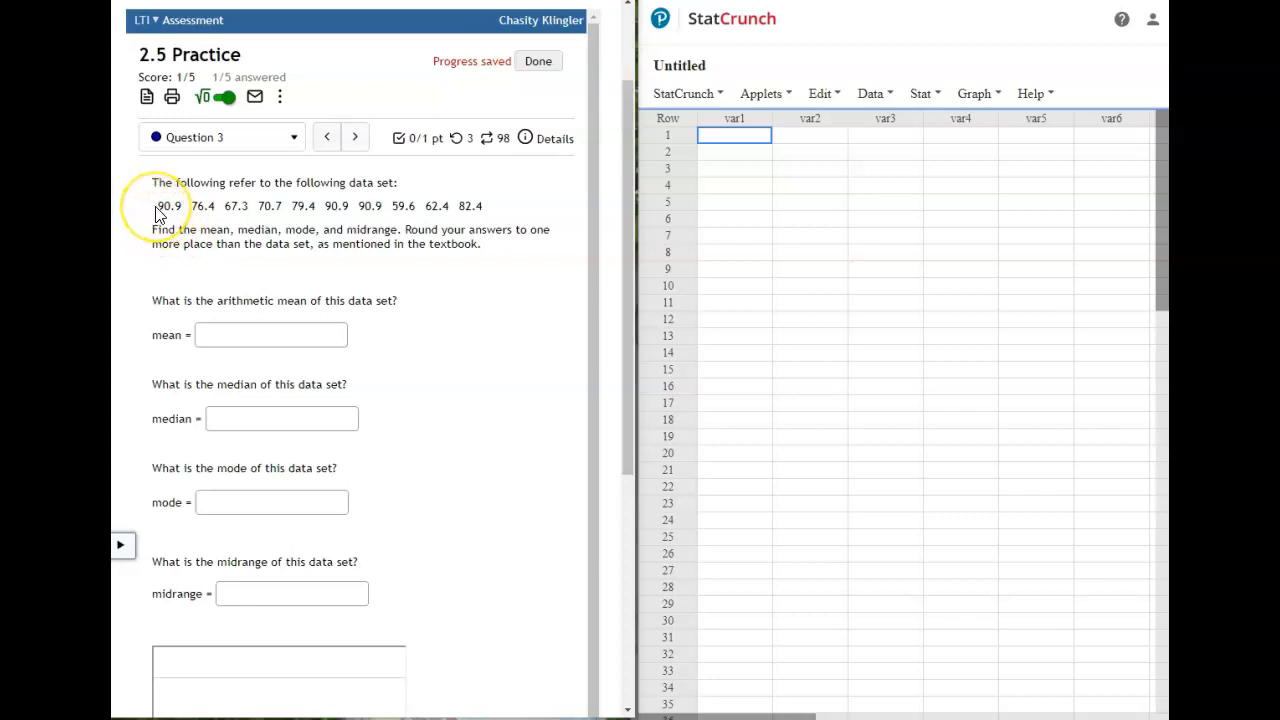
Copy the ten data values from Question 3 and paste them across row 1 of the StatCrunch table, starting in var1.
left_click_drag(156, 212, 496, 216)
key("ctrl+c")
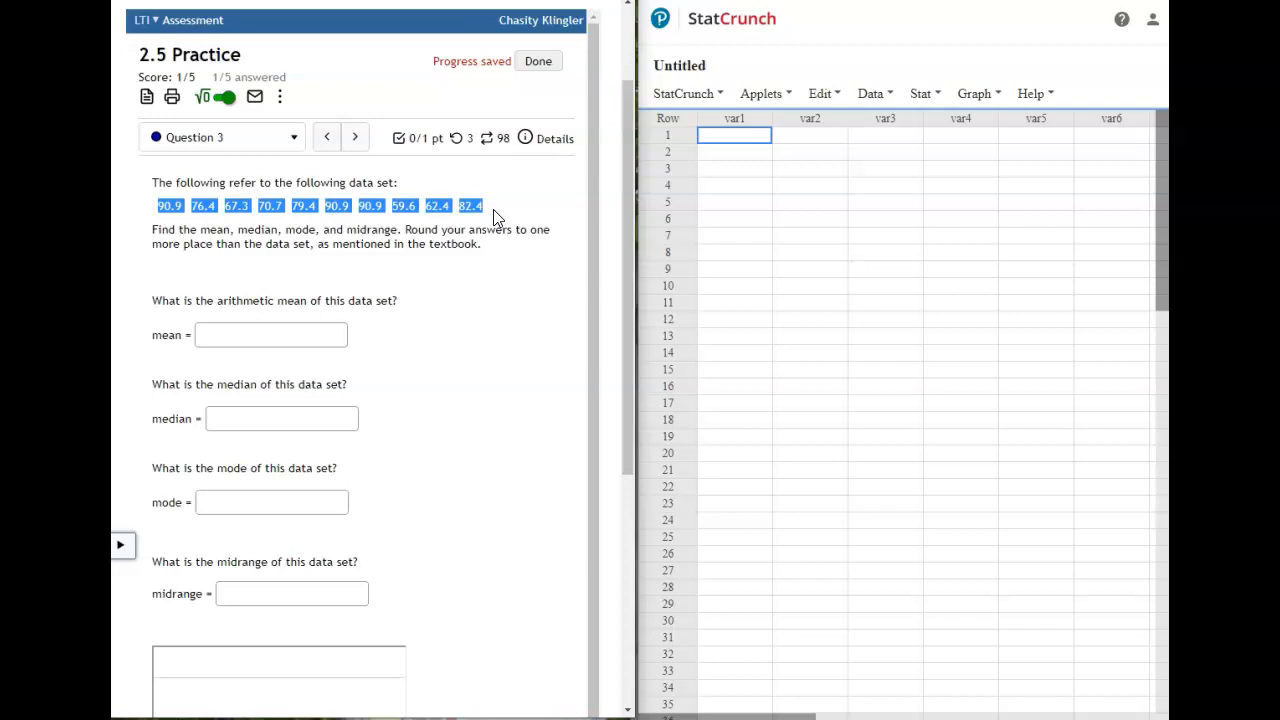
left_click(712, 136)
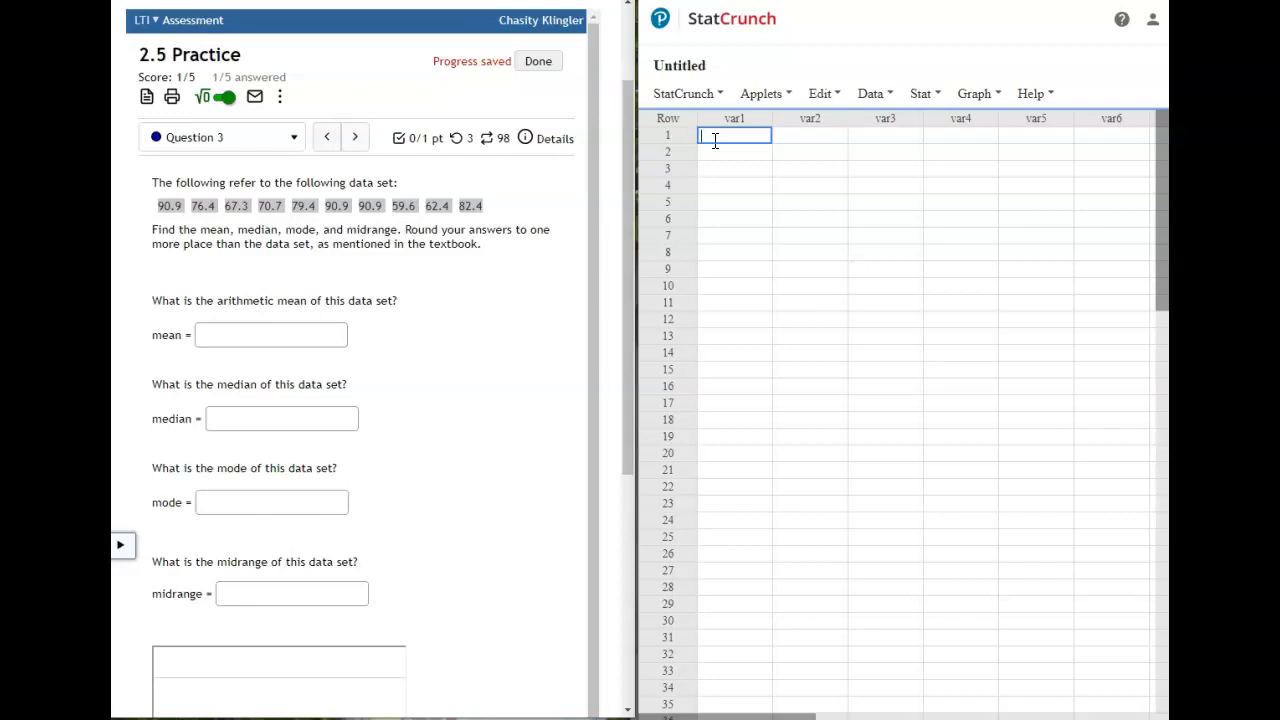
key("ctrl+v")
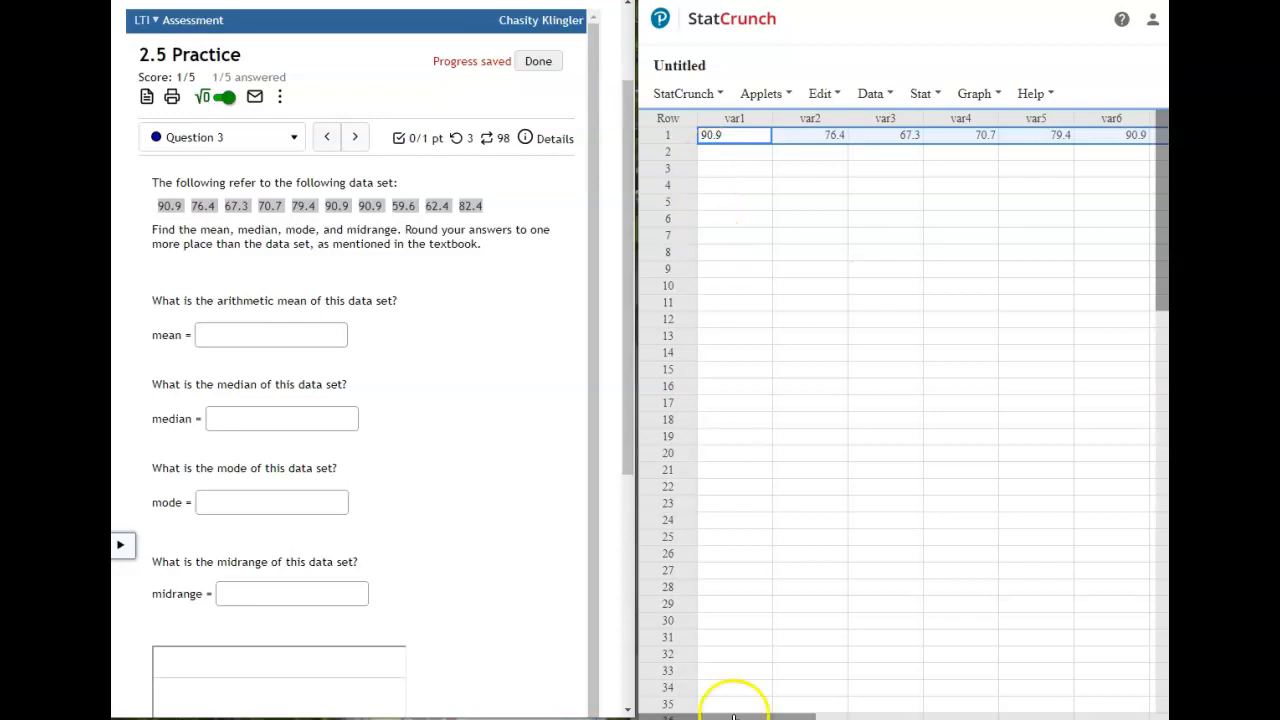
mouse_move(783, 713)
left_mouse_down()
mouse_move(959, 712)
mouse_move(849, 694)
mouse_move(780, 694)
mouse_move(784, 705)
left_mouse_up()
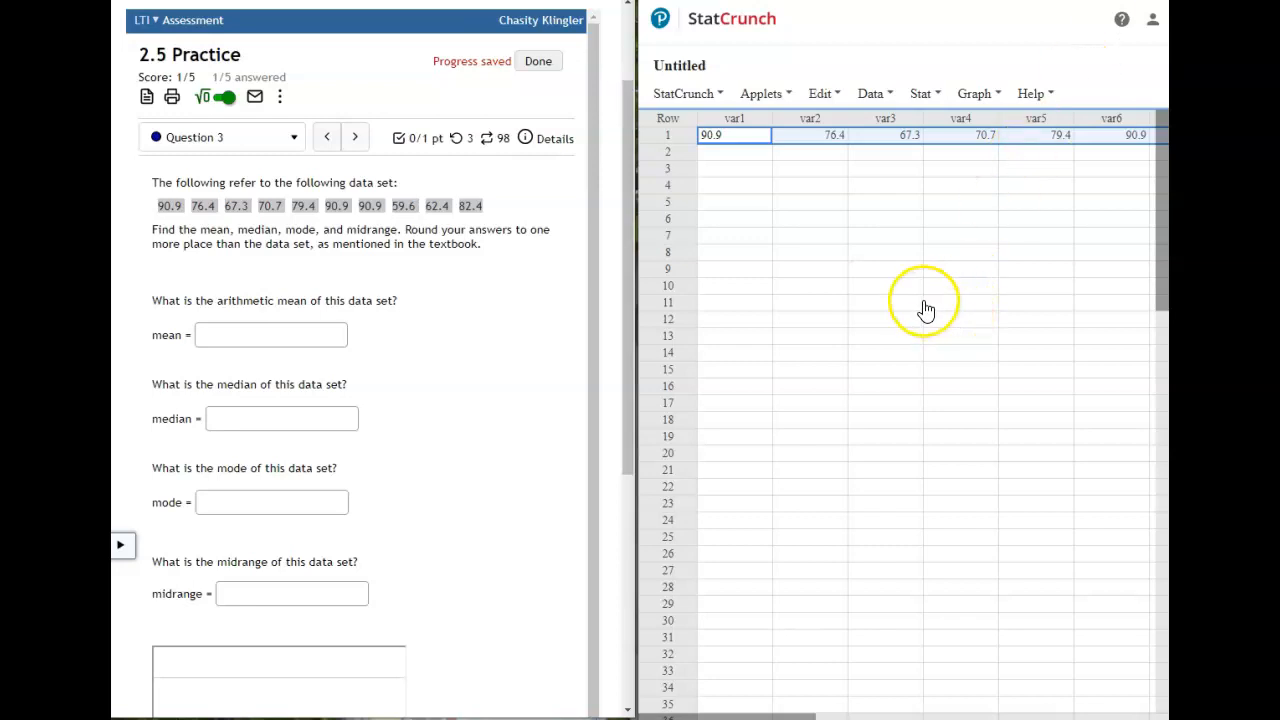
Load data from paste and put the ten copied values into the upload form.
left_click(869, 96)
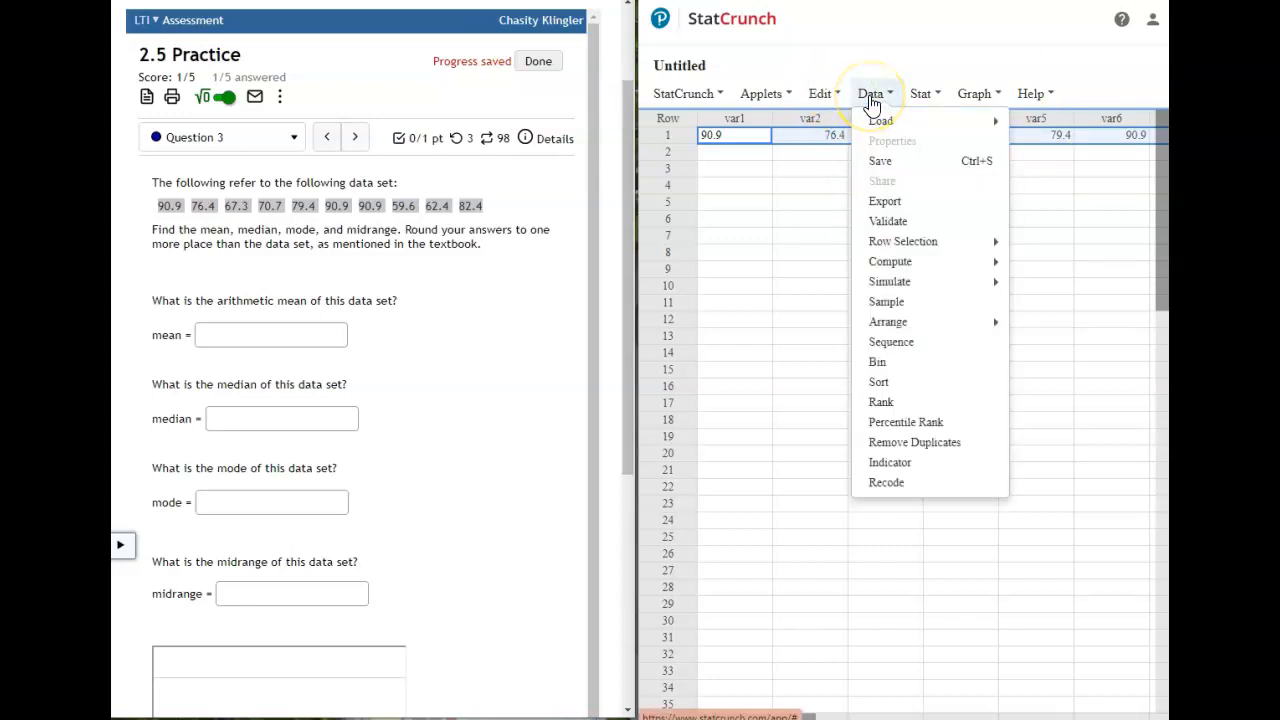
mouse_move(872, 125)
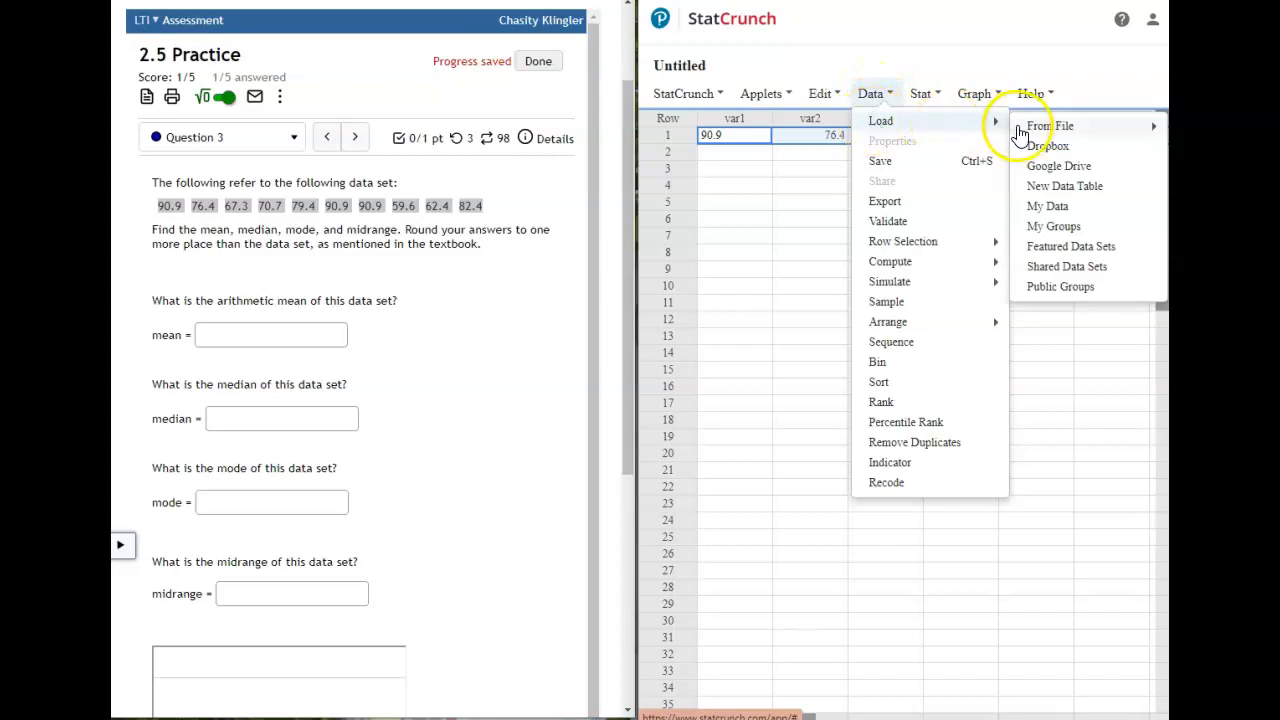
mouse_move(1030, 128)
left_click(946, 178)
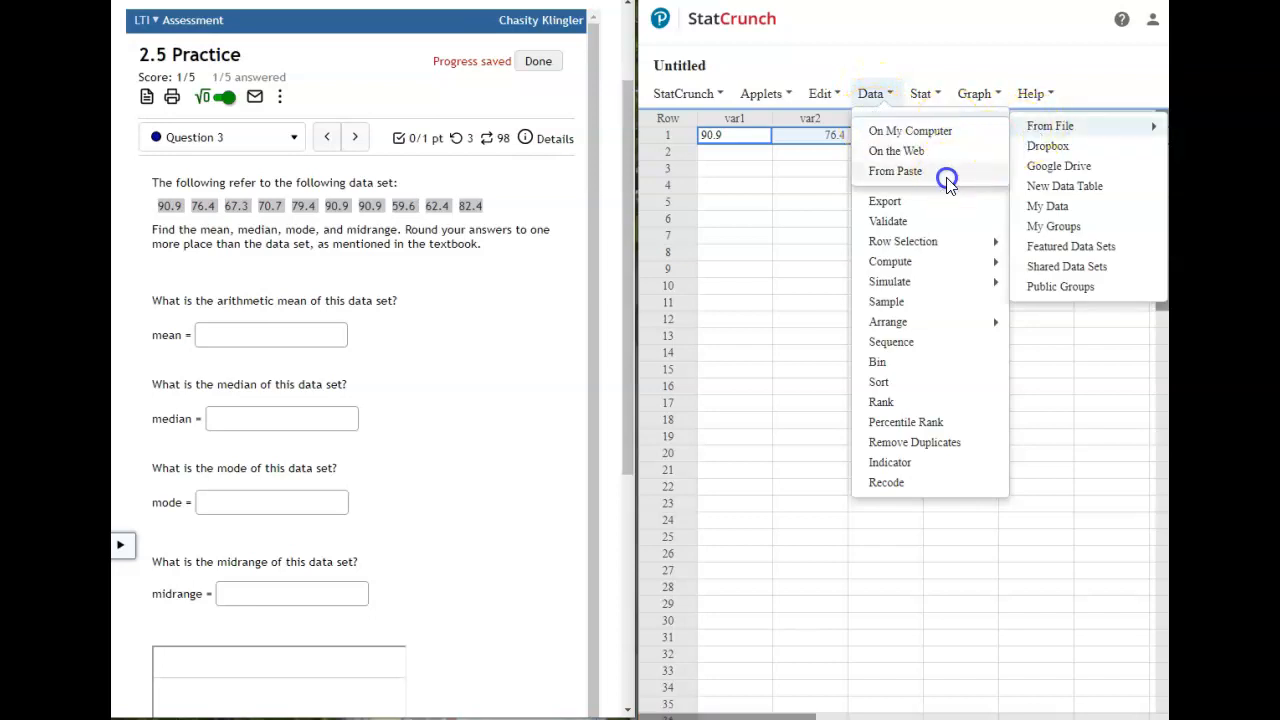
left_click(729, 317)
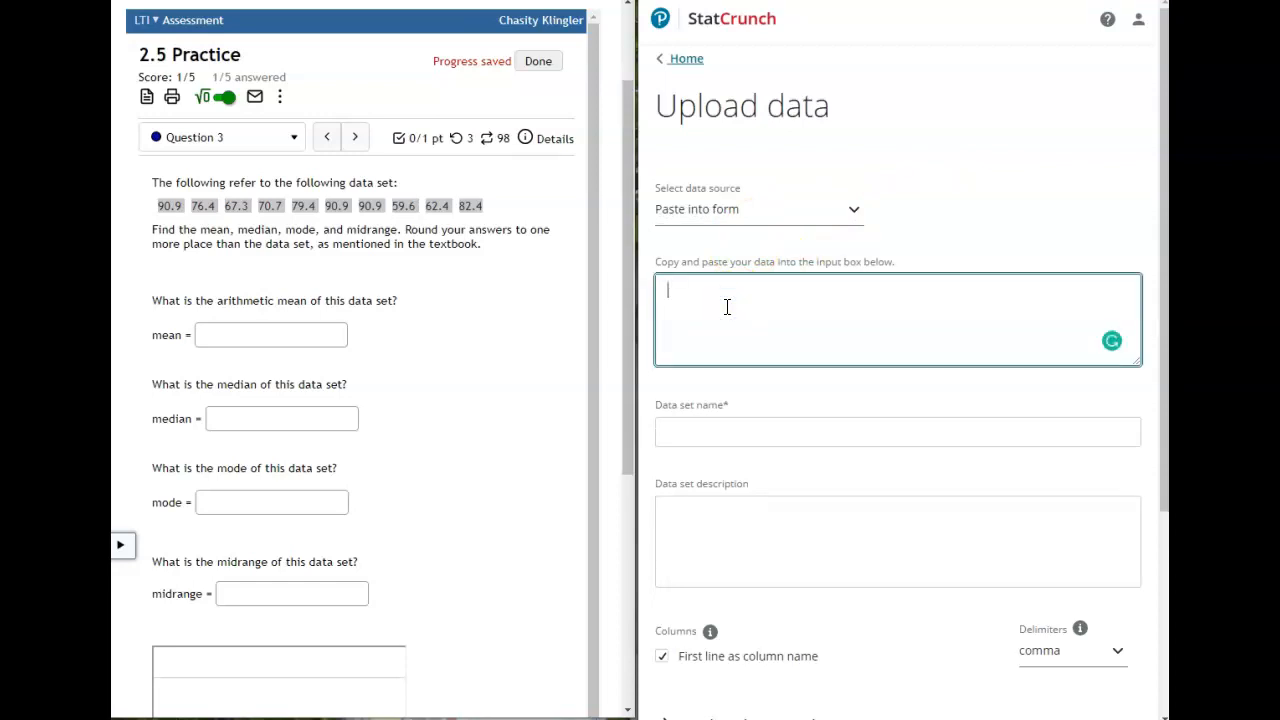
key("ctrl+v")
scroll(794, 357, "down", 3)
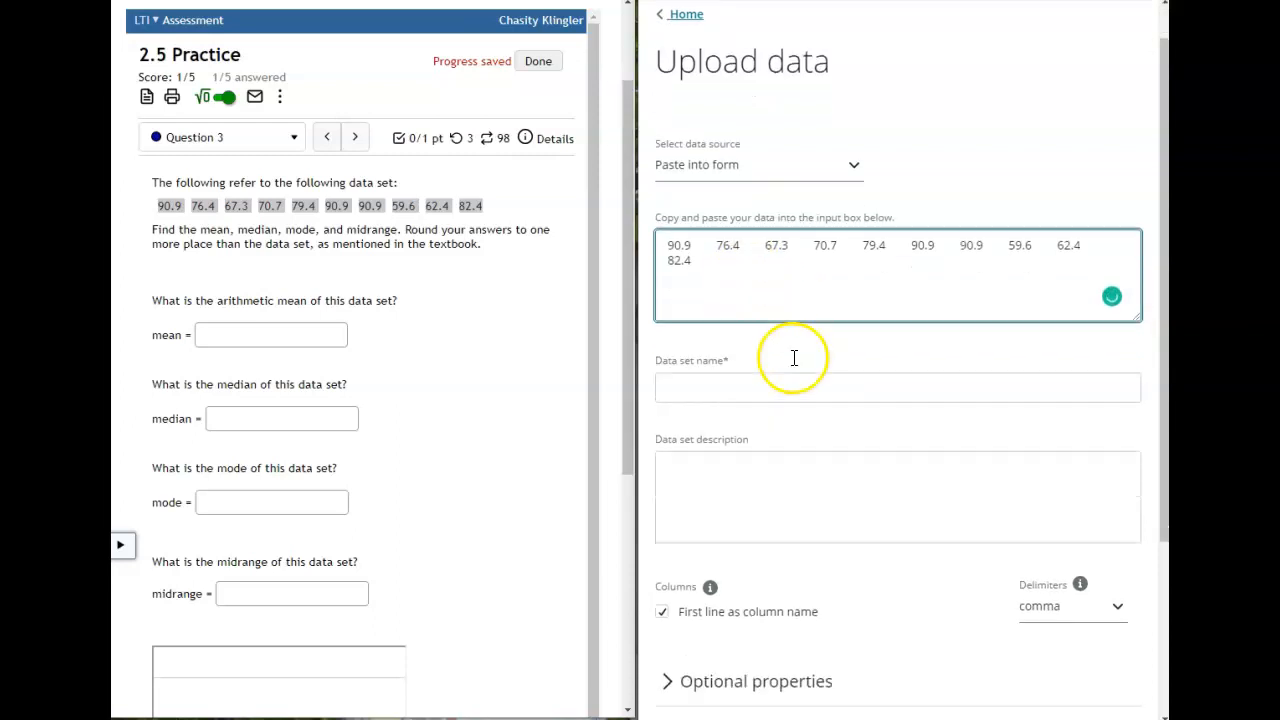
Name the data set afdsgg, disable the first line as column name, and set the delimiter to whitespace.
left_click(790, 259)
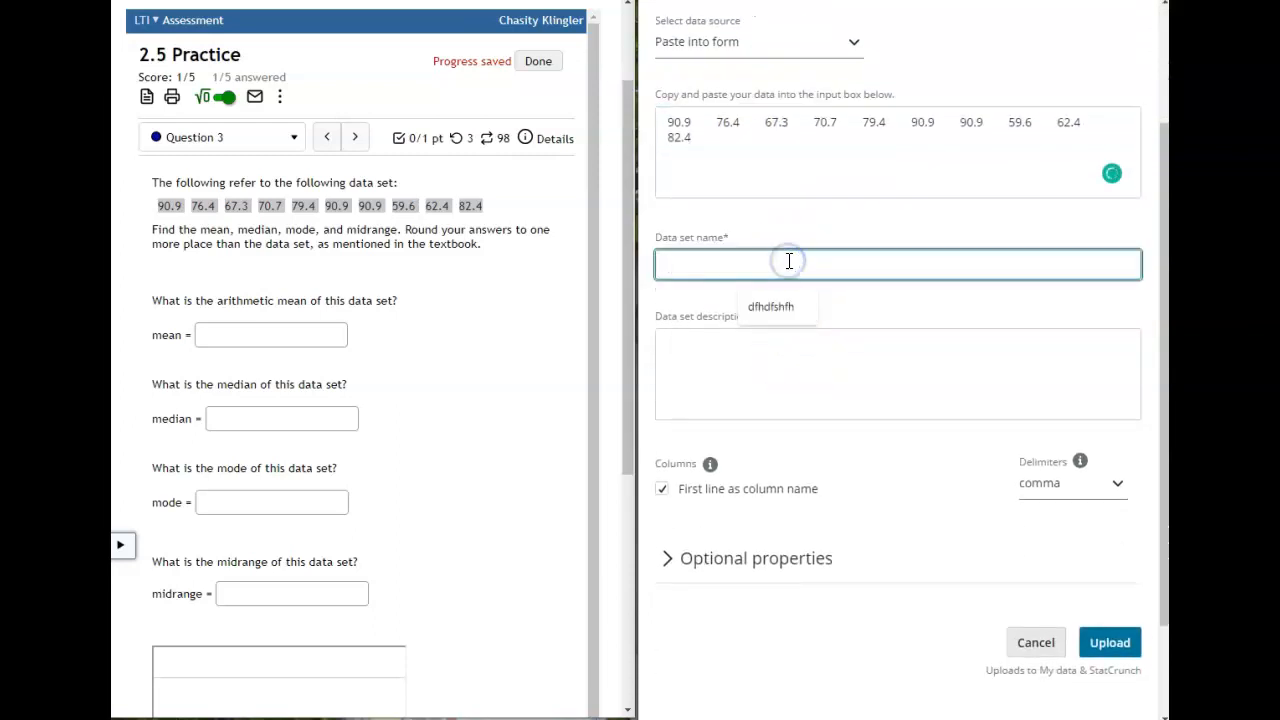
type("afdsgg")
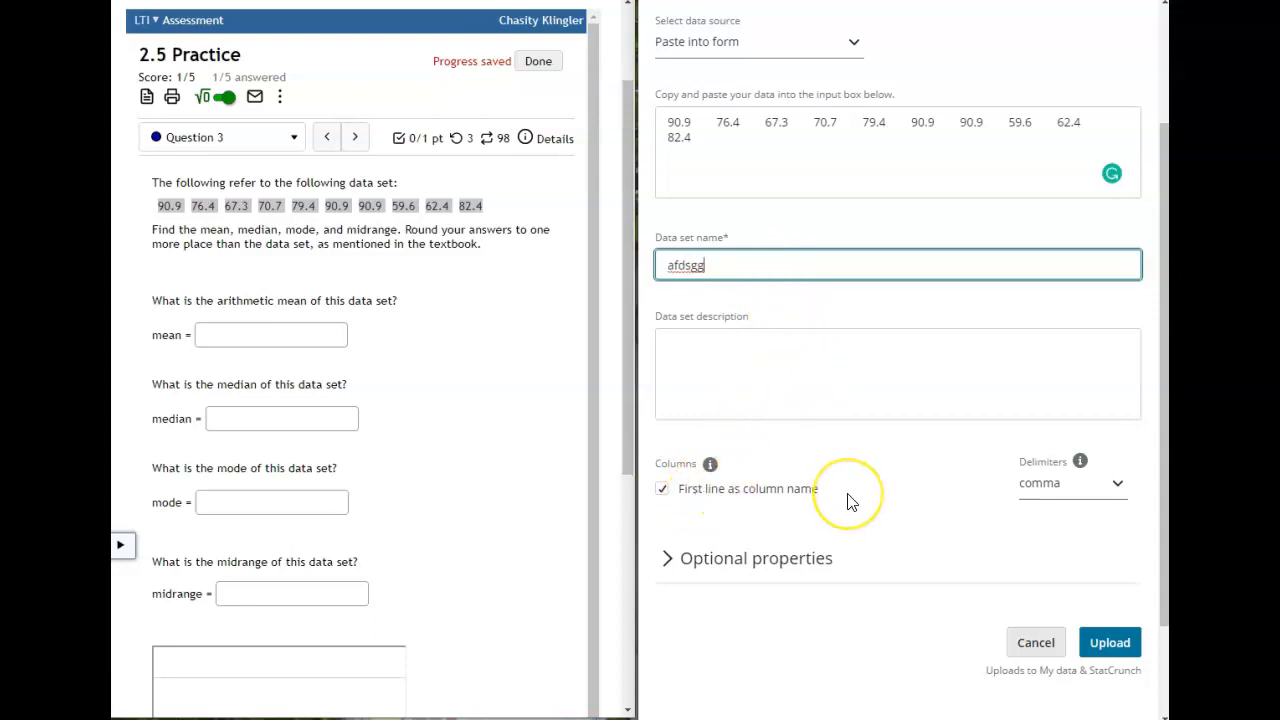
left_click(662, 490)
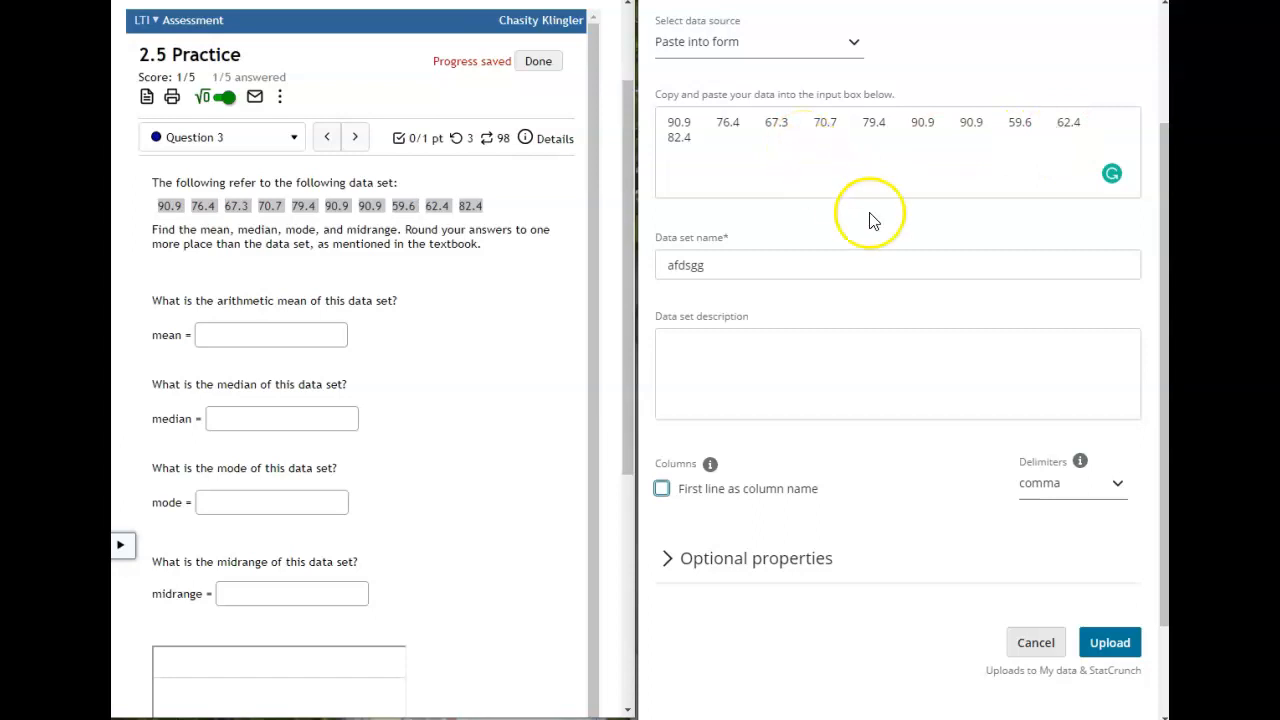
left_click(1058, 492)
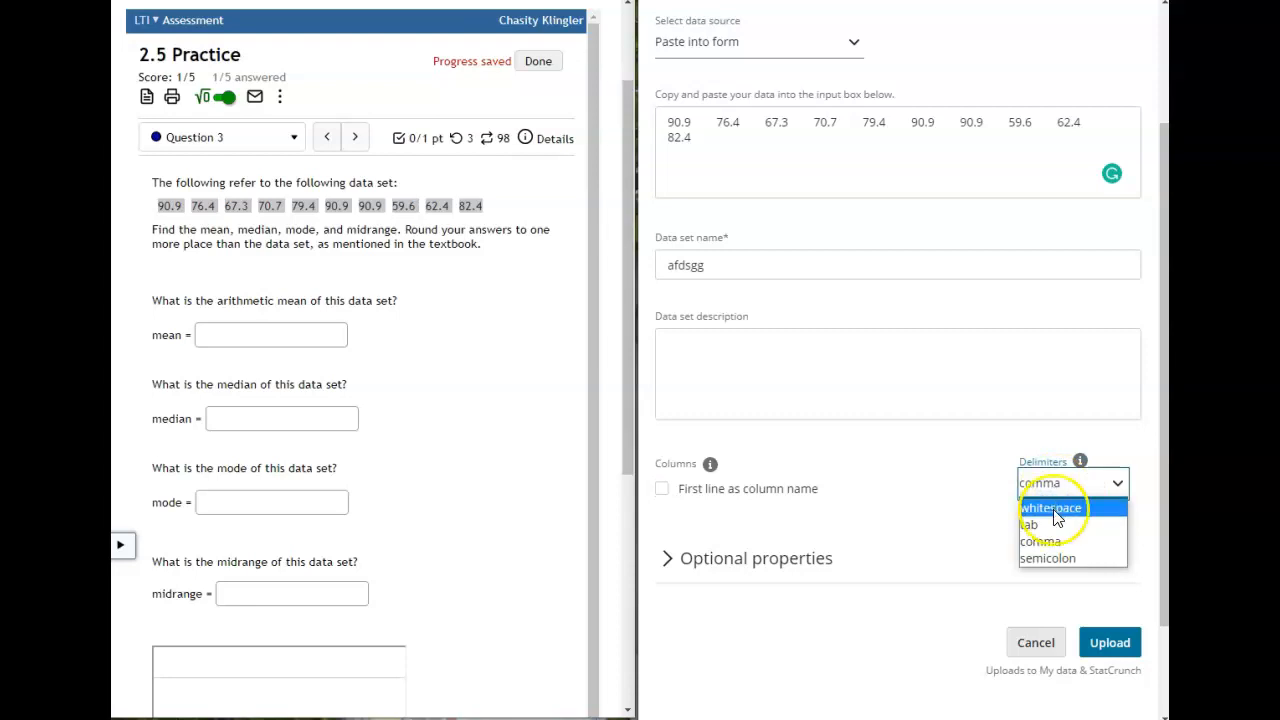
left_click(1056, 516)
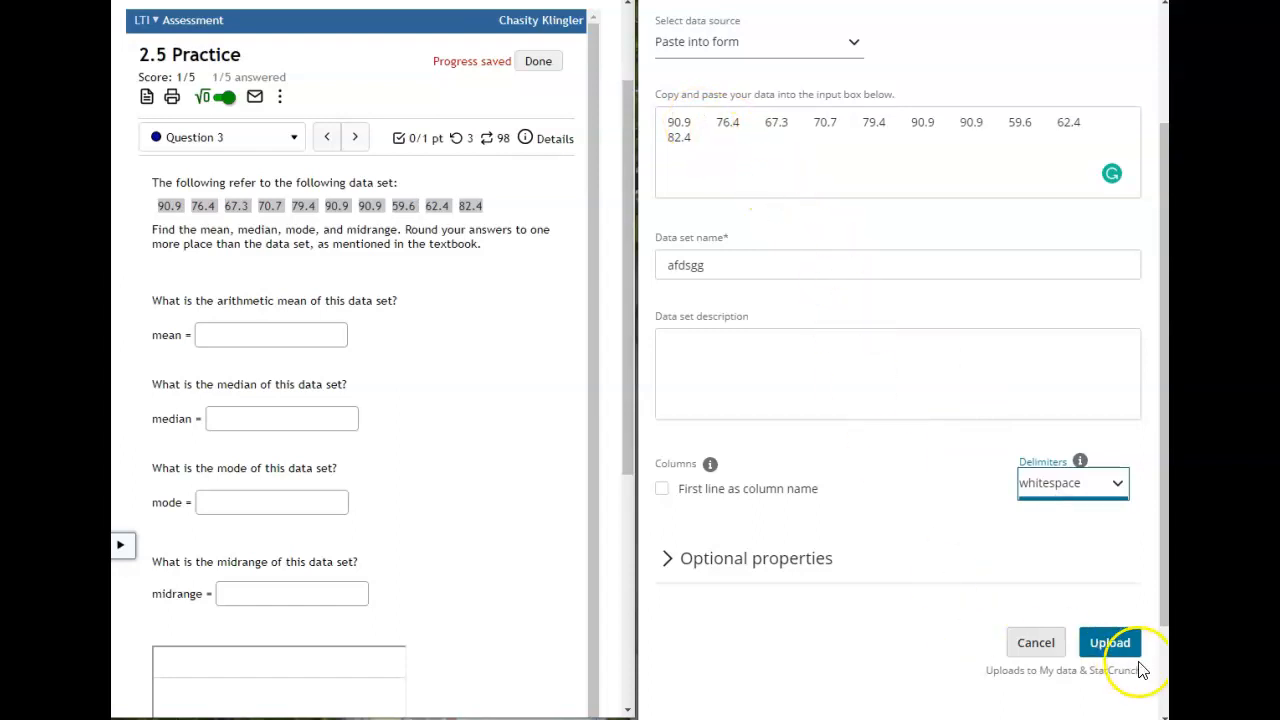
Cancel the data upload and return to the untitled data table.
left_click(1112, 648)
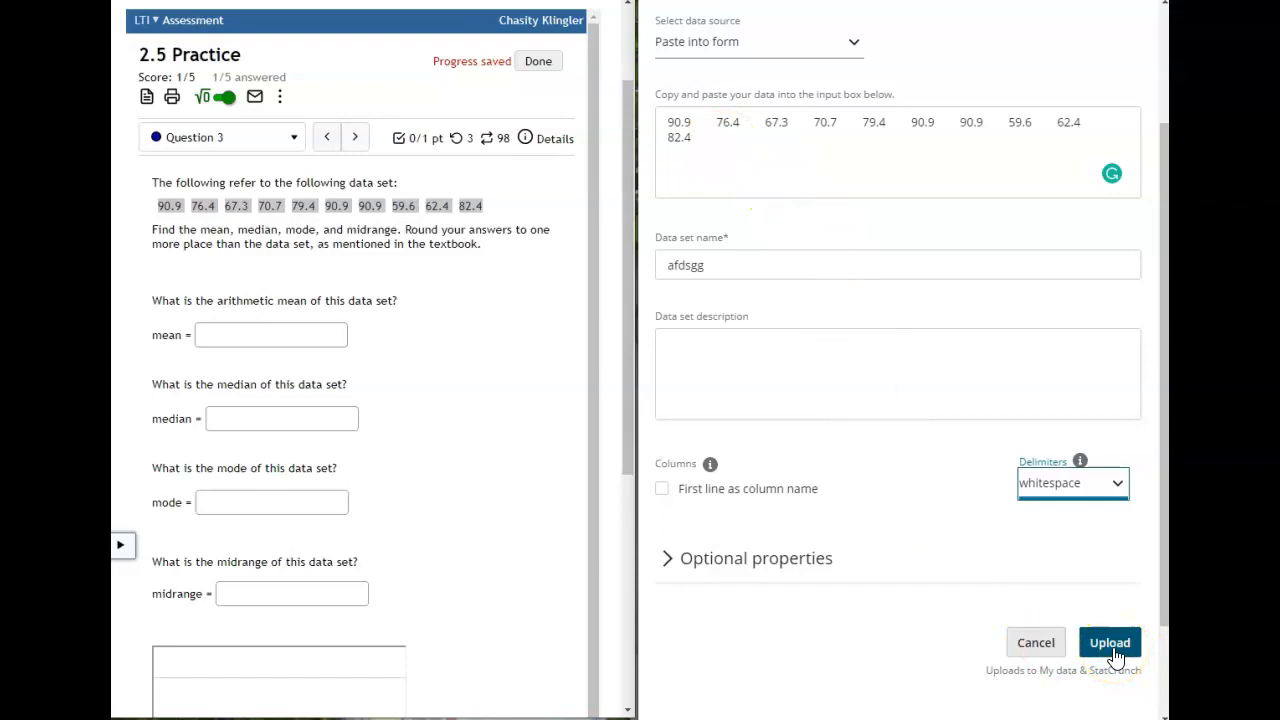
left_click(1038, 648)
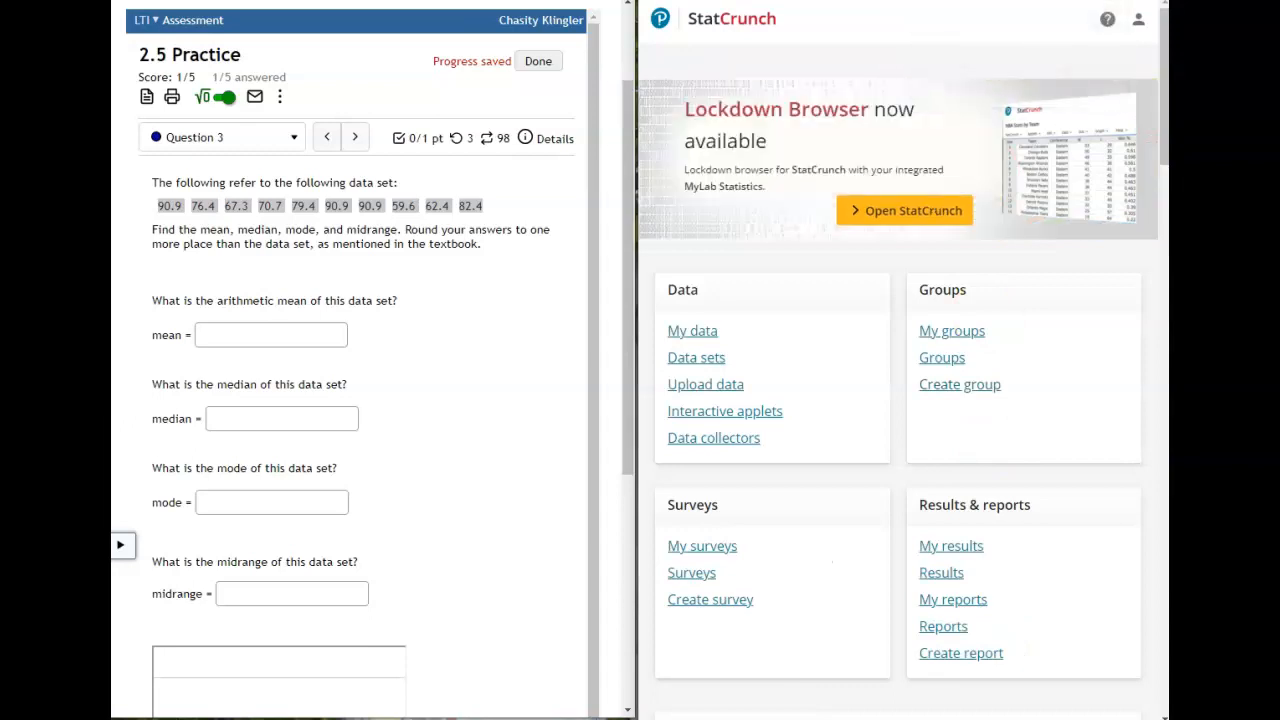
key("ctrl+Tab")
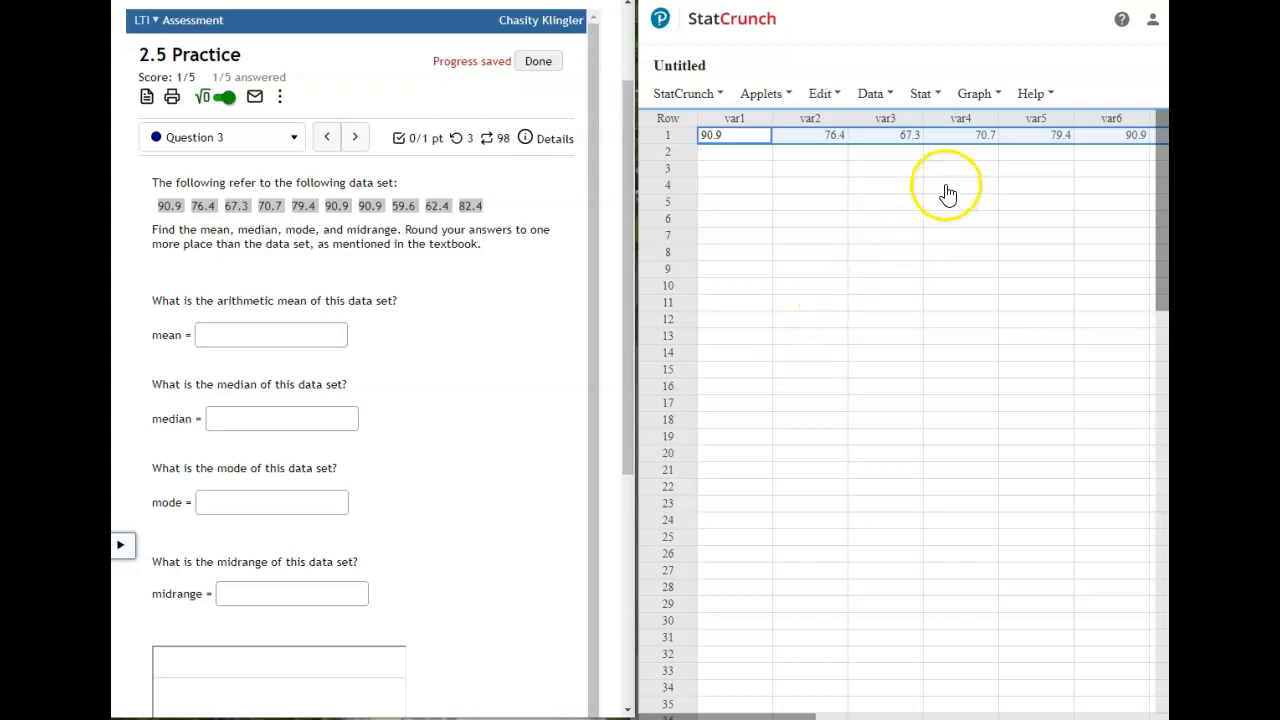
Open the row summary statistics and select columns var1 through var10.
left_click(921, 96)
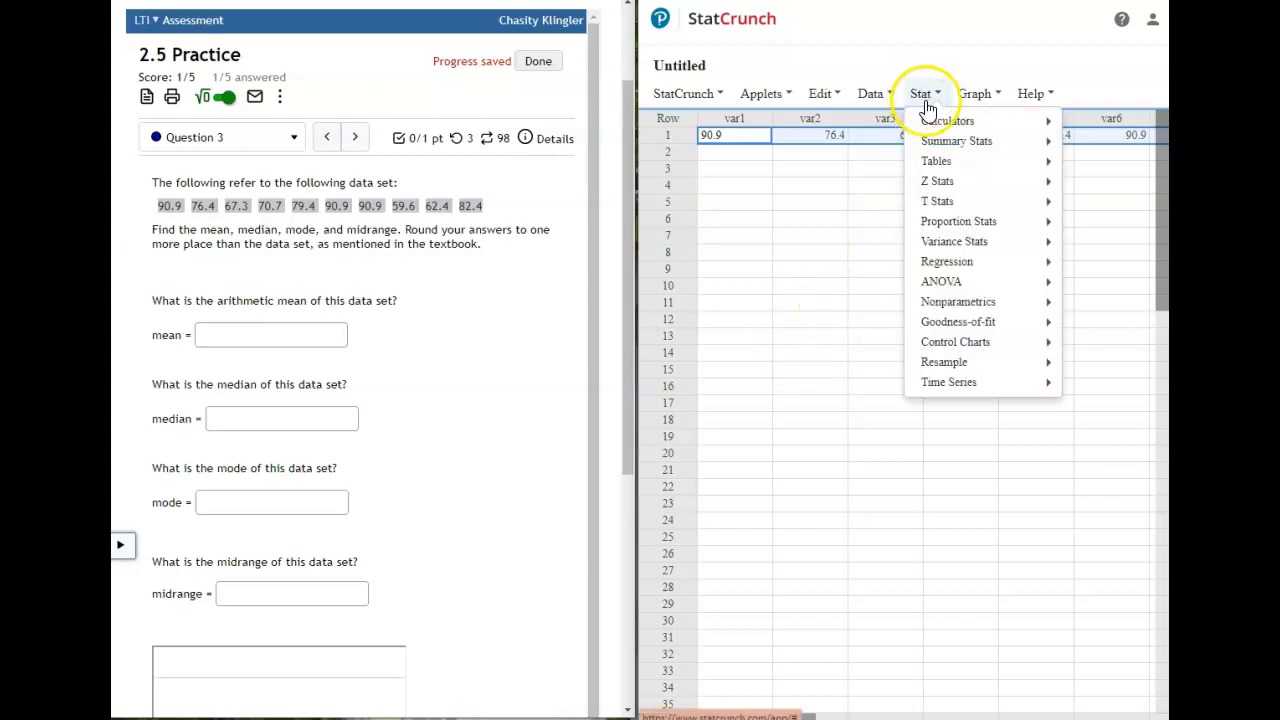
mouse_move(938, 145)
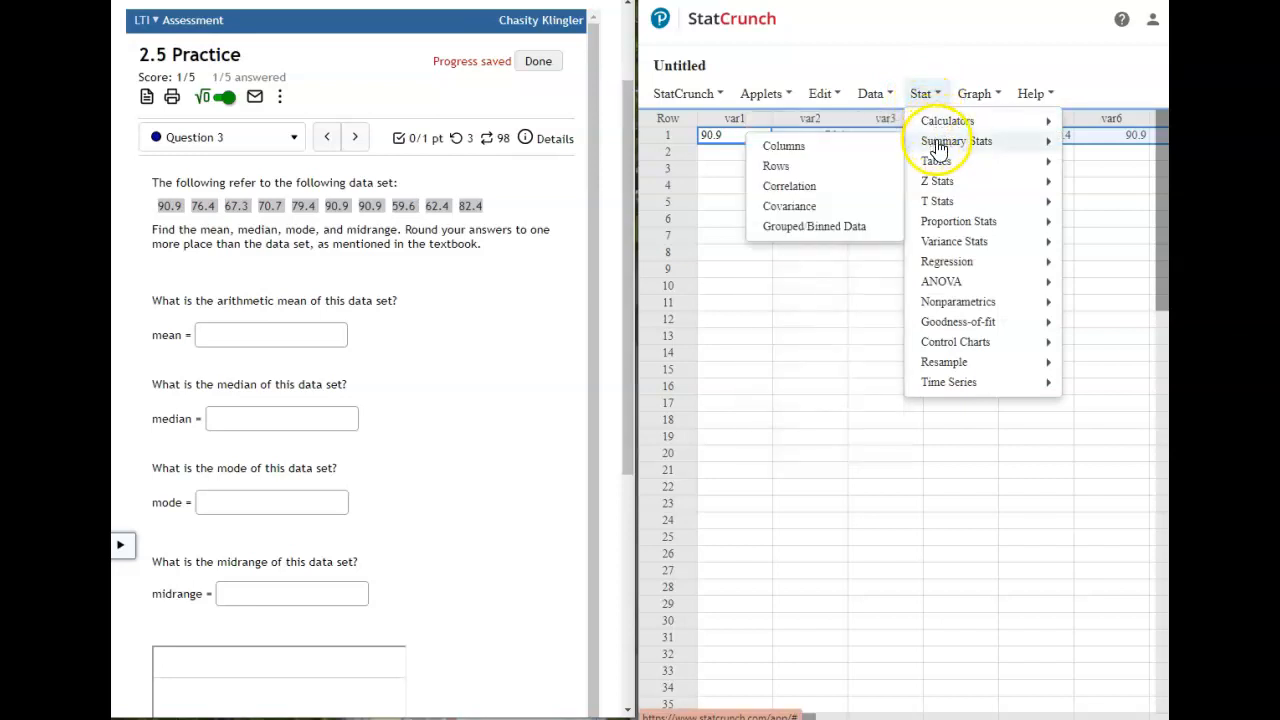
left_click(831, 168)
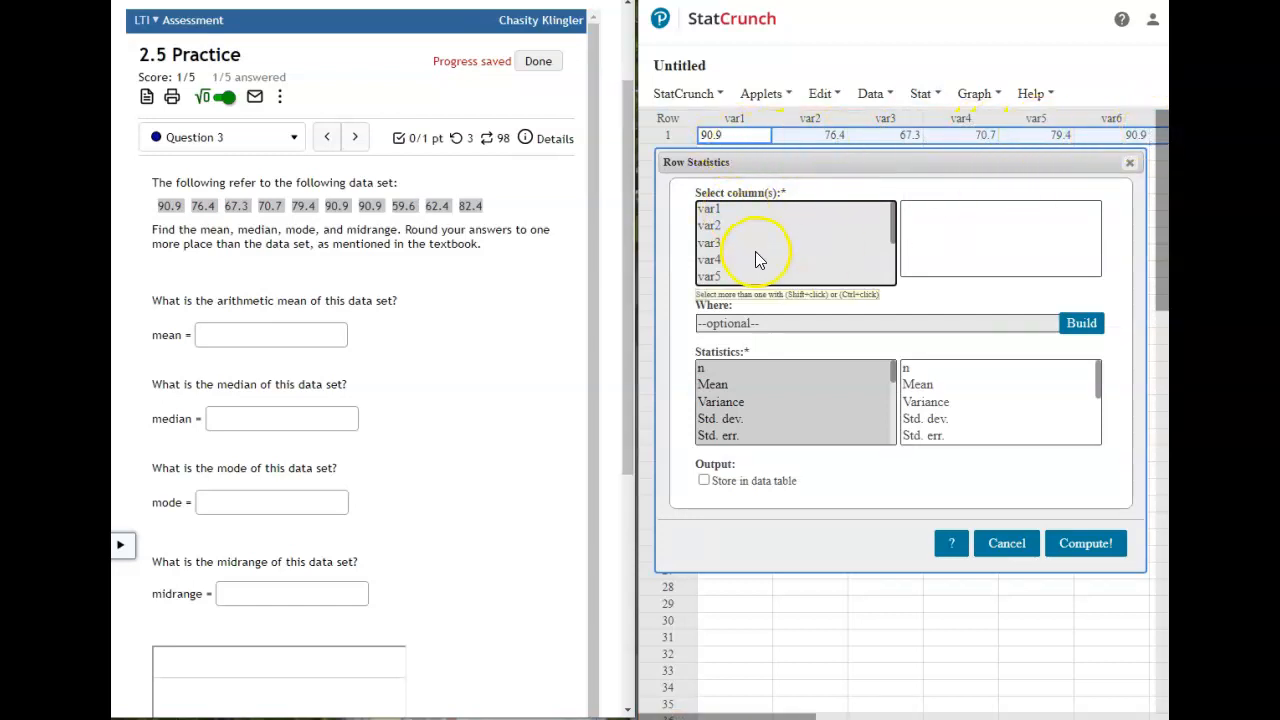
left_click_drag(717, 212, 720, 280)
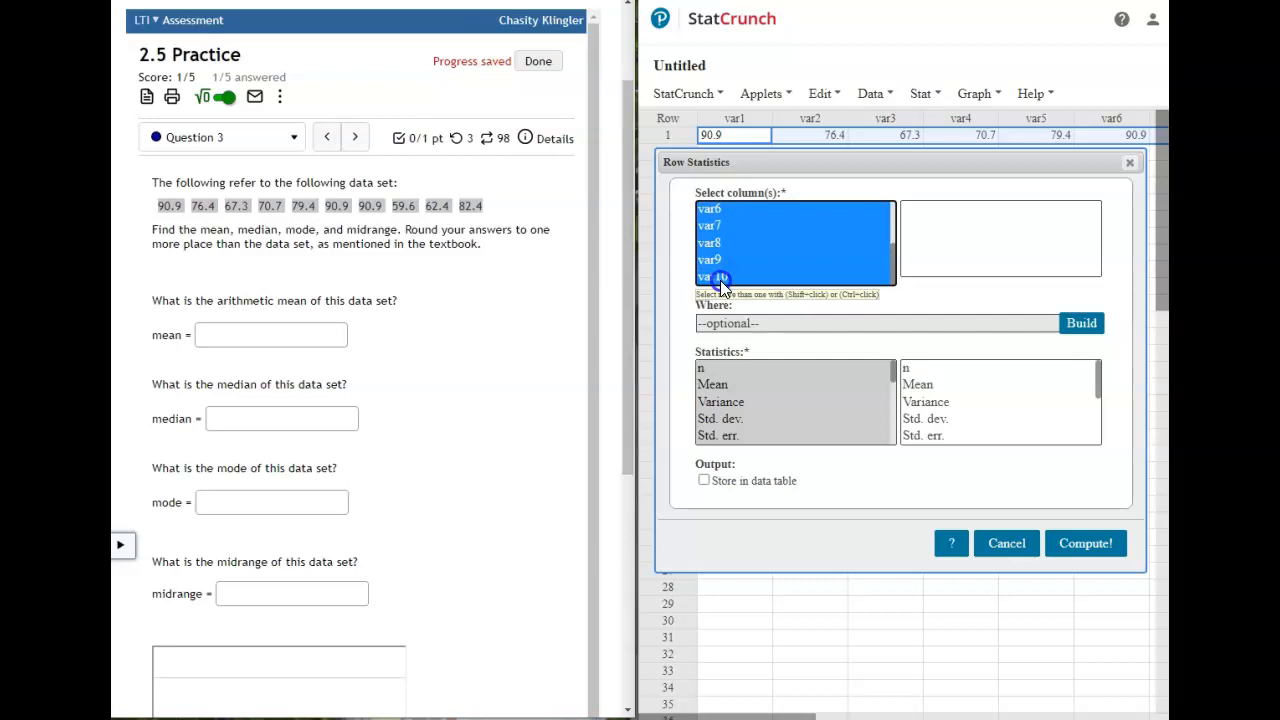
left_click_drag(720, 280, 720, 280)
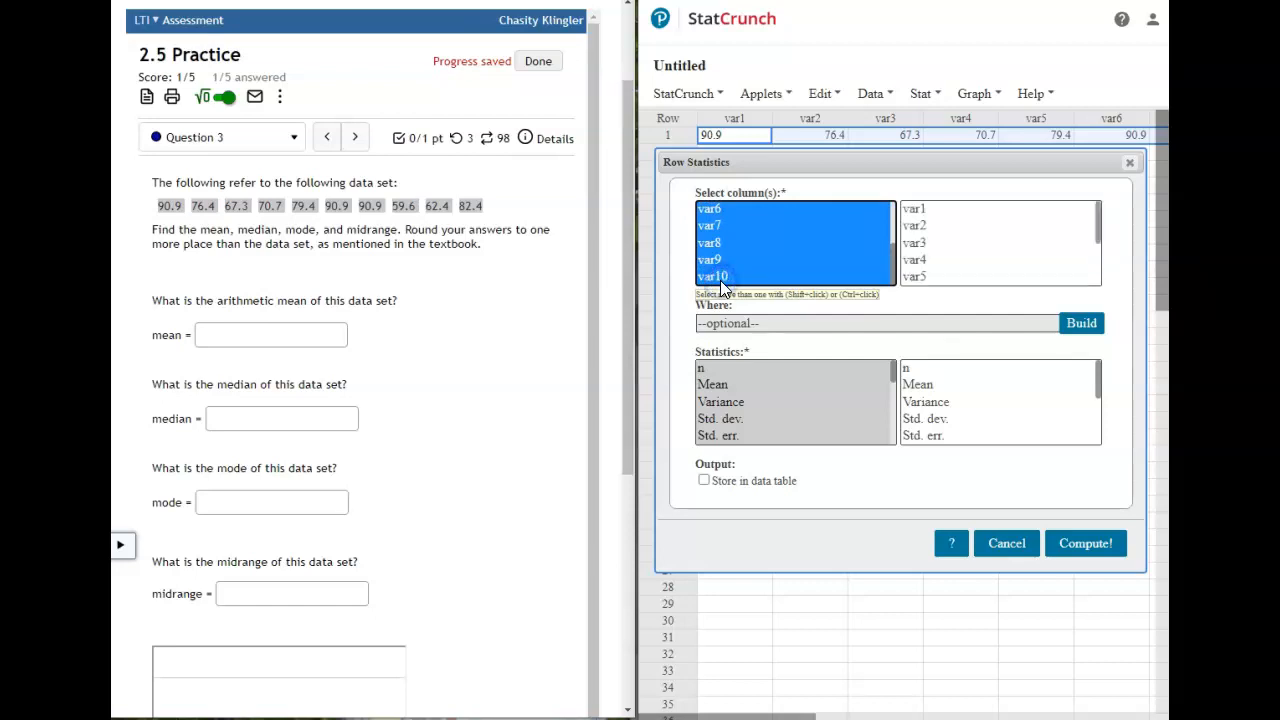
scroll(1031, 220, "down", 2)
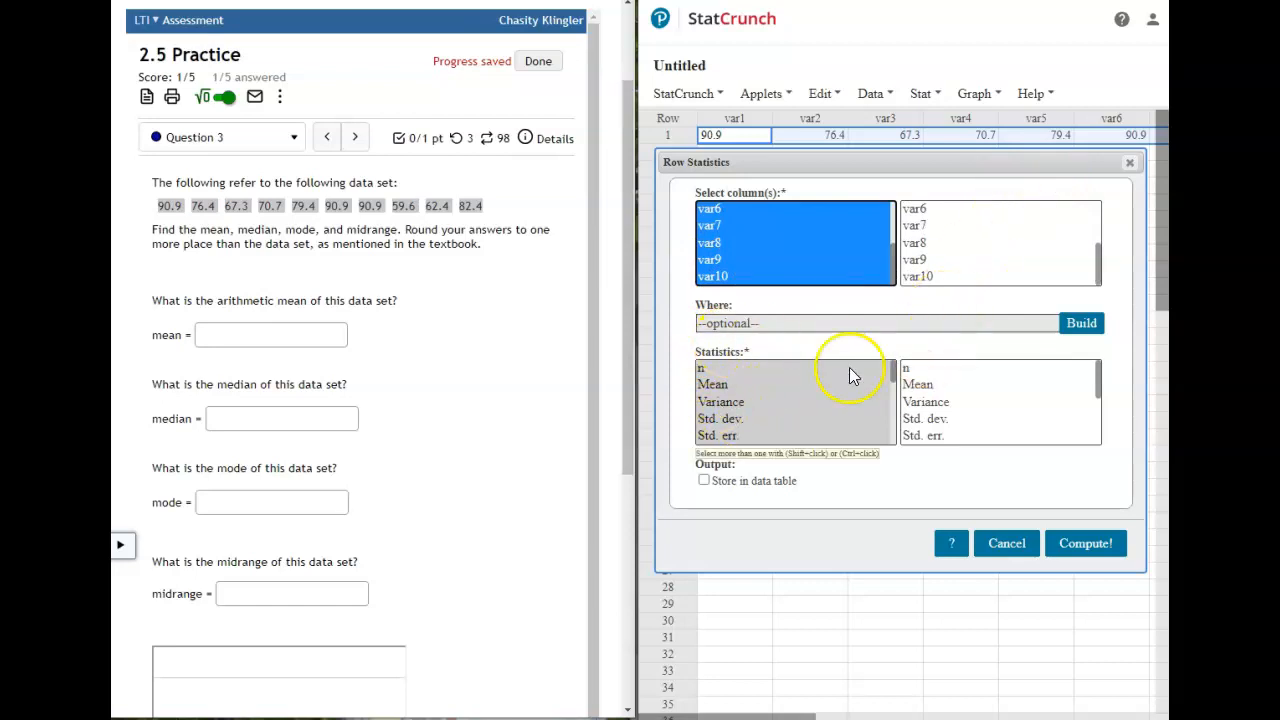
Add Mode to the selected row statistics, and try choosing Mode on its own.
scroll(810, 387, "down", 3)
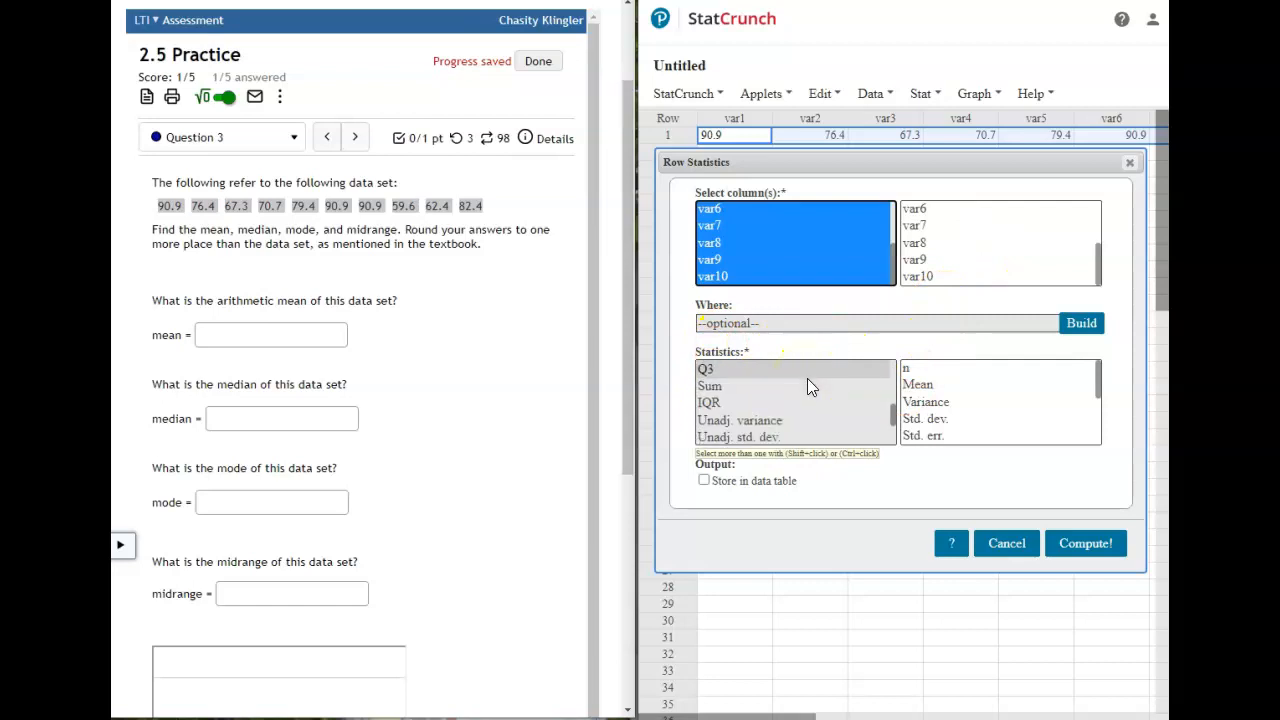
scroll(807, 378, "up", 3)
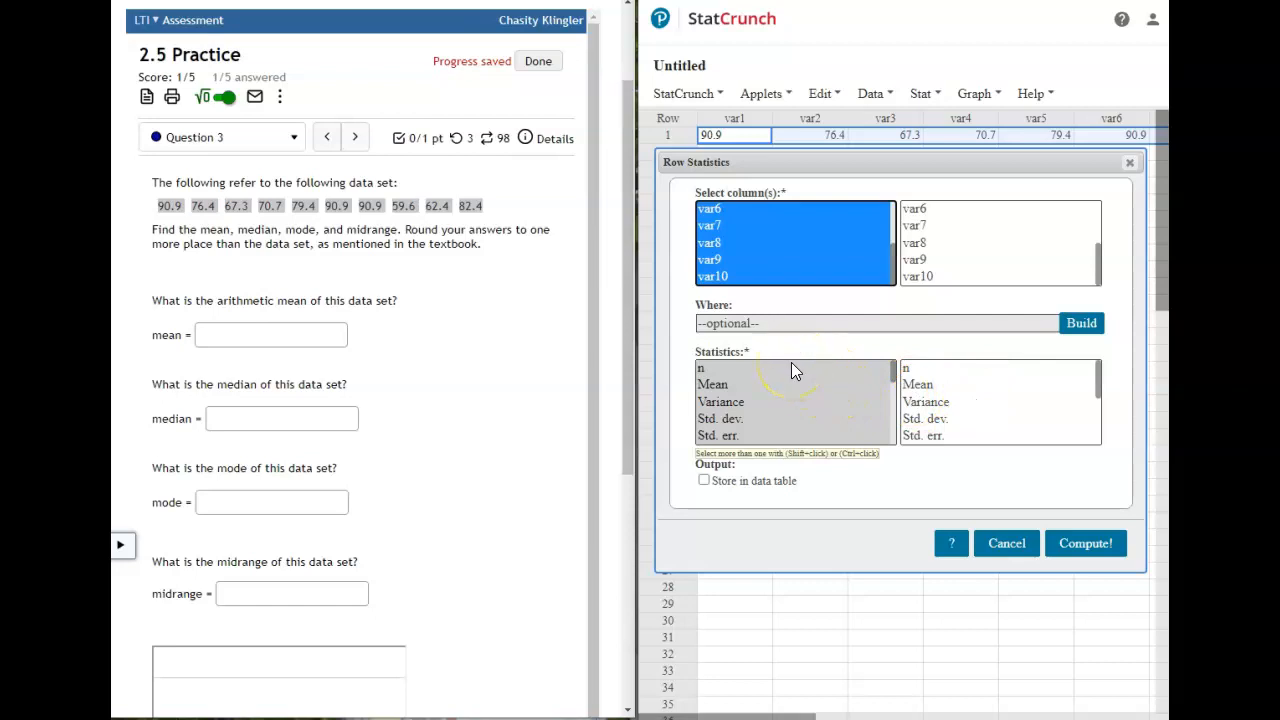
scroll(791, 368, "down", 5)
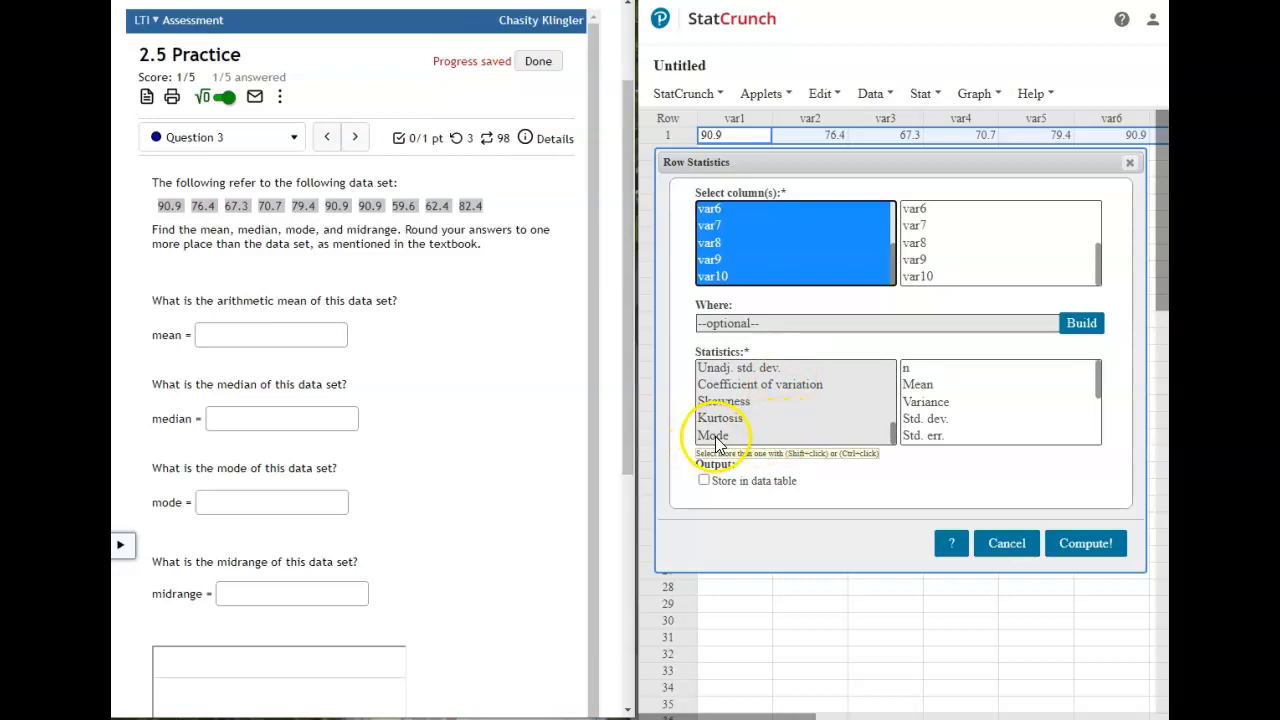
scroll(775, 433, "up", 2)
scroll(771, 433, "up", 3)
scroll(771, 433, "down", 3)
scroll(771, 433, "up", 1)
scroll(771, 430, "down", 3)
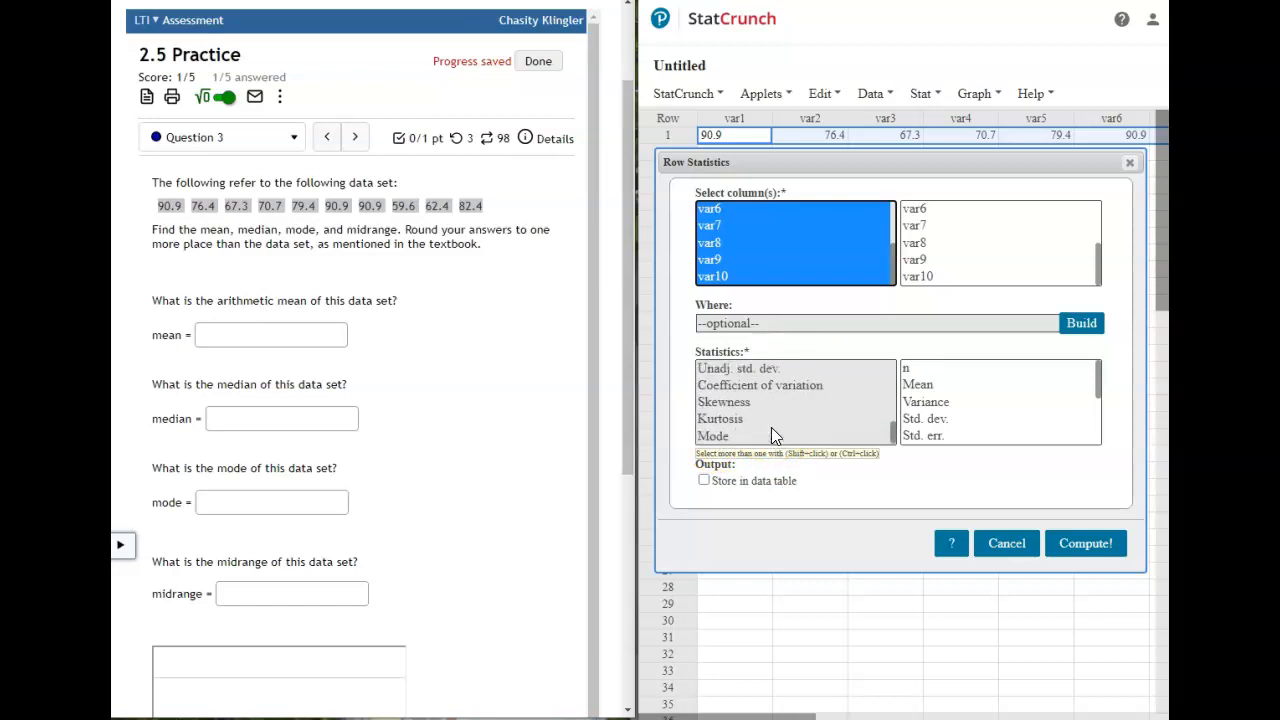
left_click(714, 436)
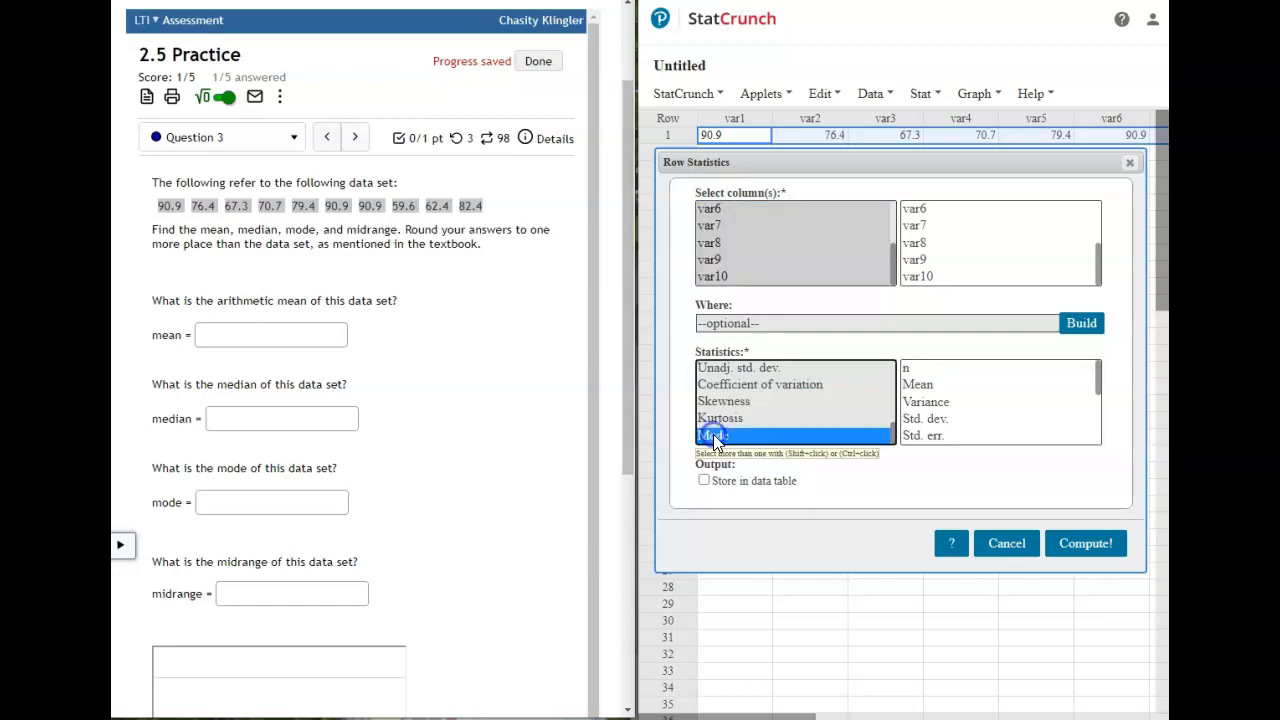
scroll(935, 420, "down", 5)
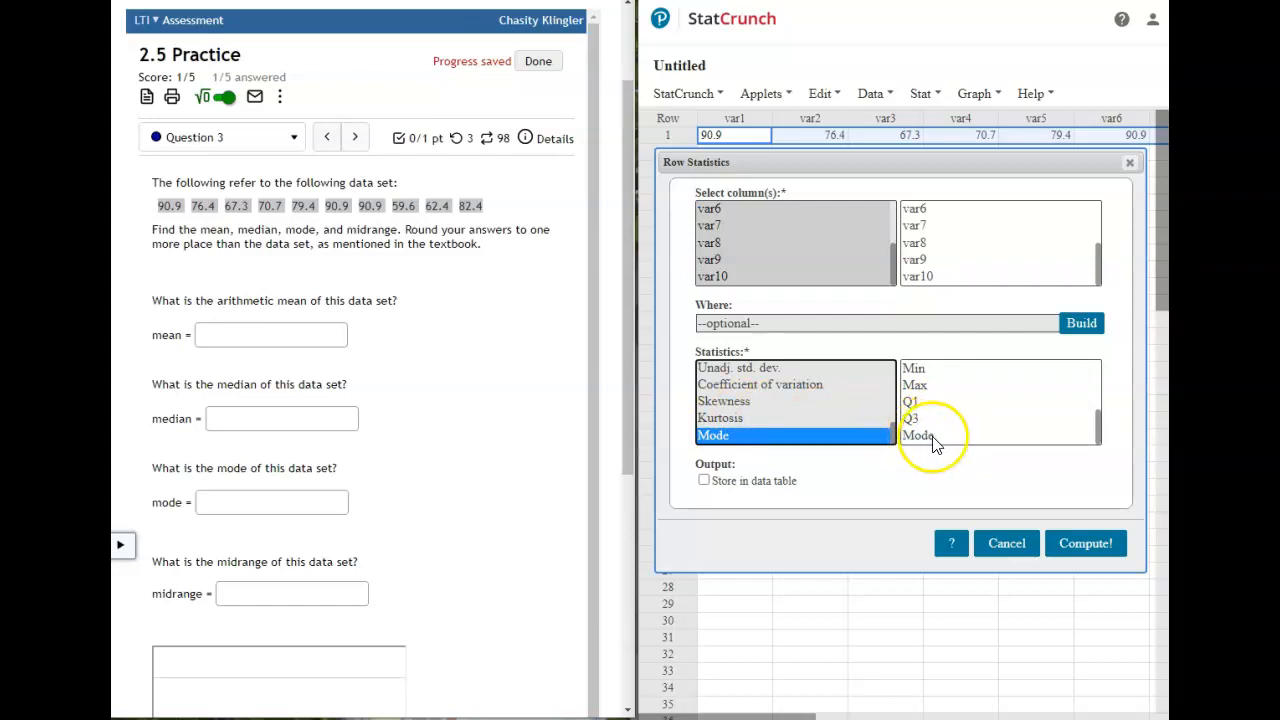
left_click(779, 435)
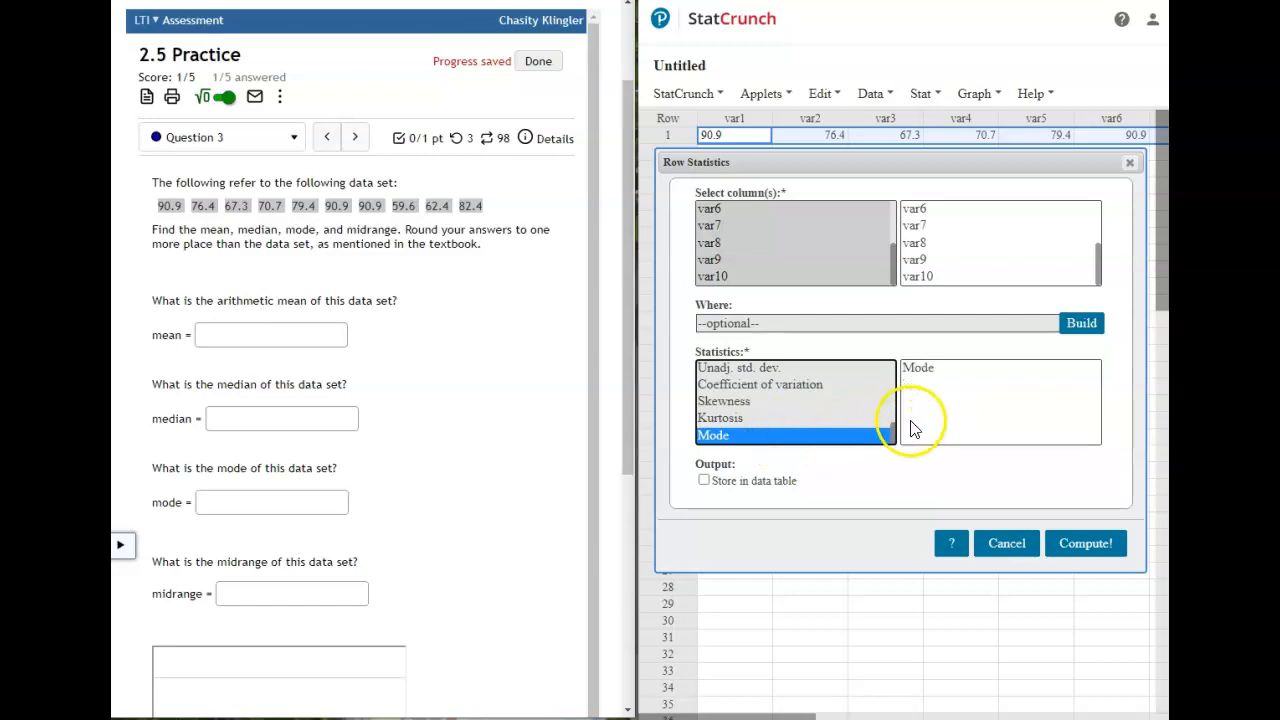
Select the statistics n through Q3 together with Mode, and compute the row statistics.
scroll(811, 400, "up", 5)
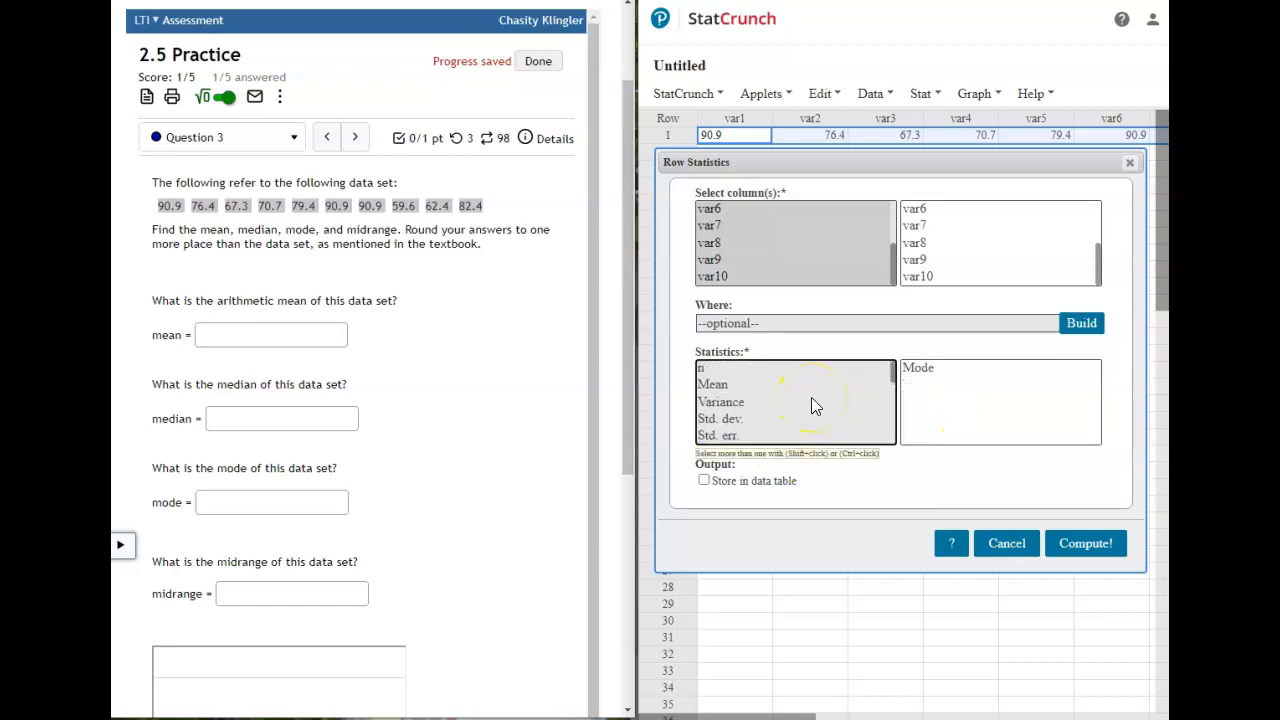
left_click_drag(781, 370, 780, 430)
scroll(778, 398, "up", 1)
scroll(781, 430, "down", 5)
scroll(781, 430, "up", 1)
scroll(781, 430, "down", 1)
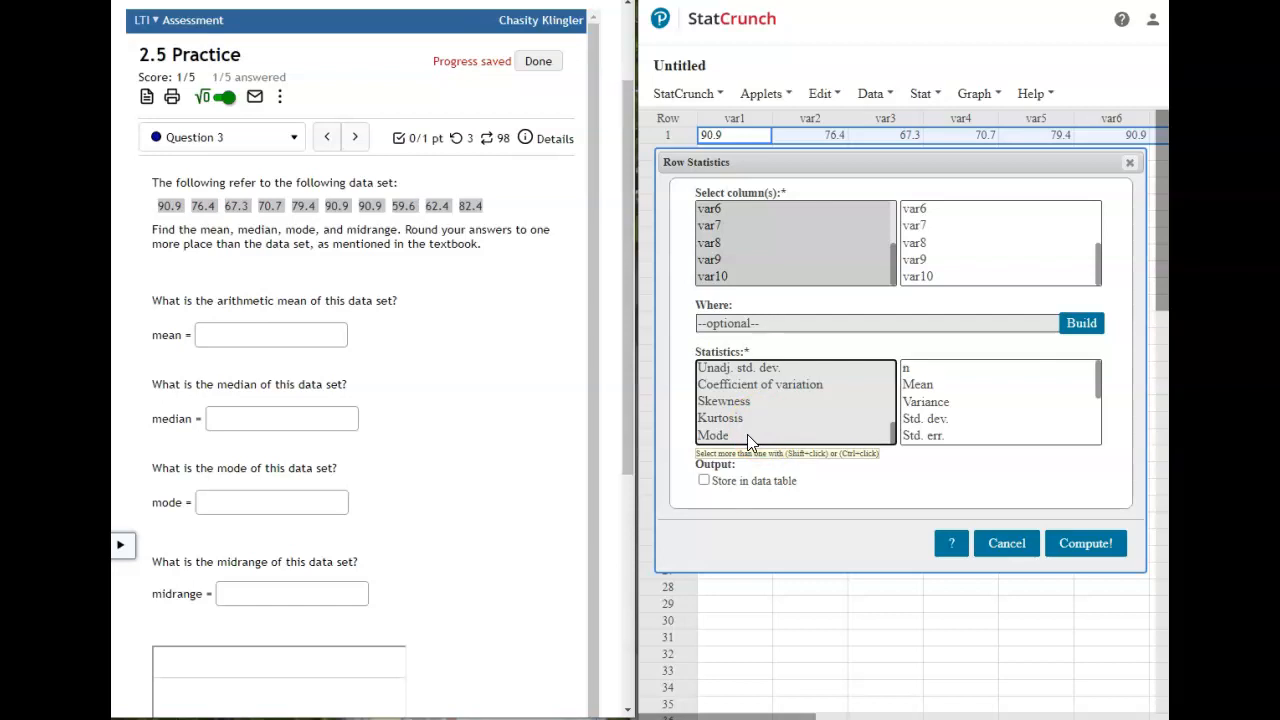
left_click(747, 434, "ctrl")
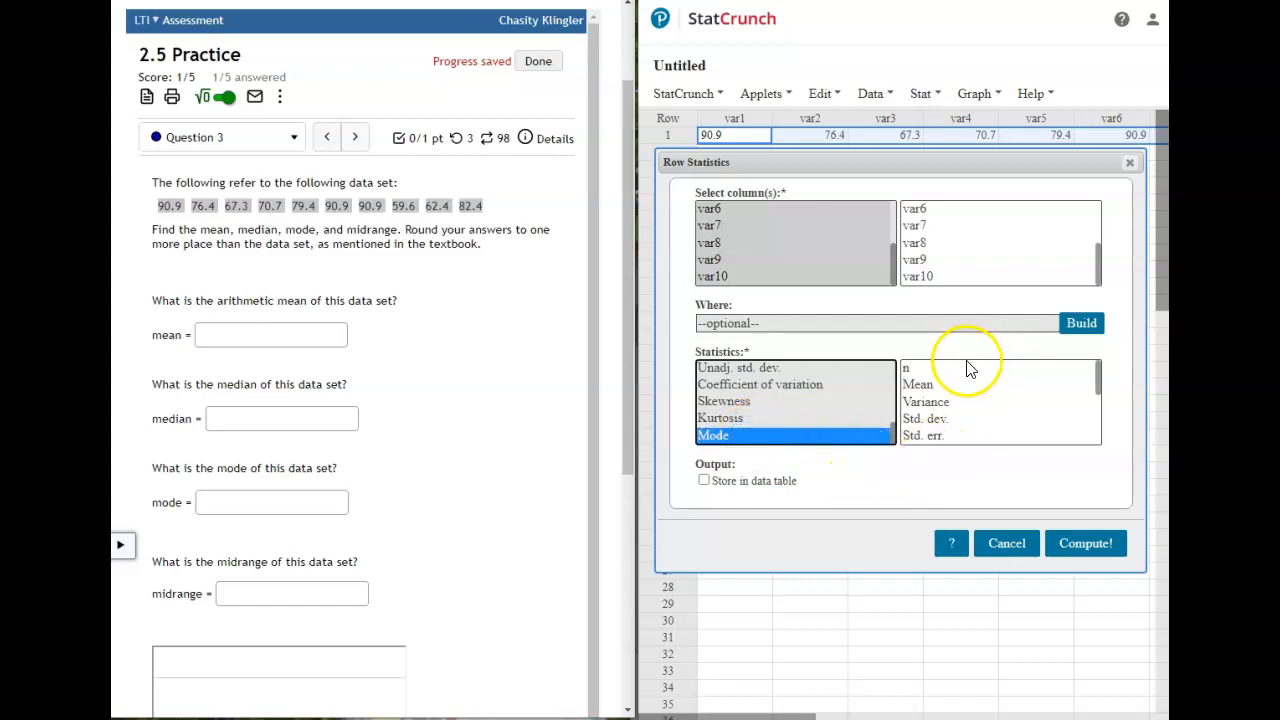
scroll(965, 388, "down", 5)
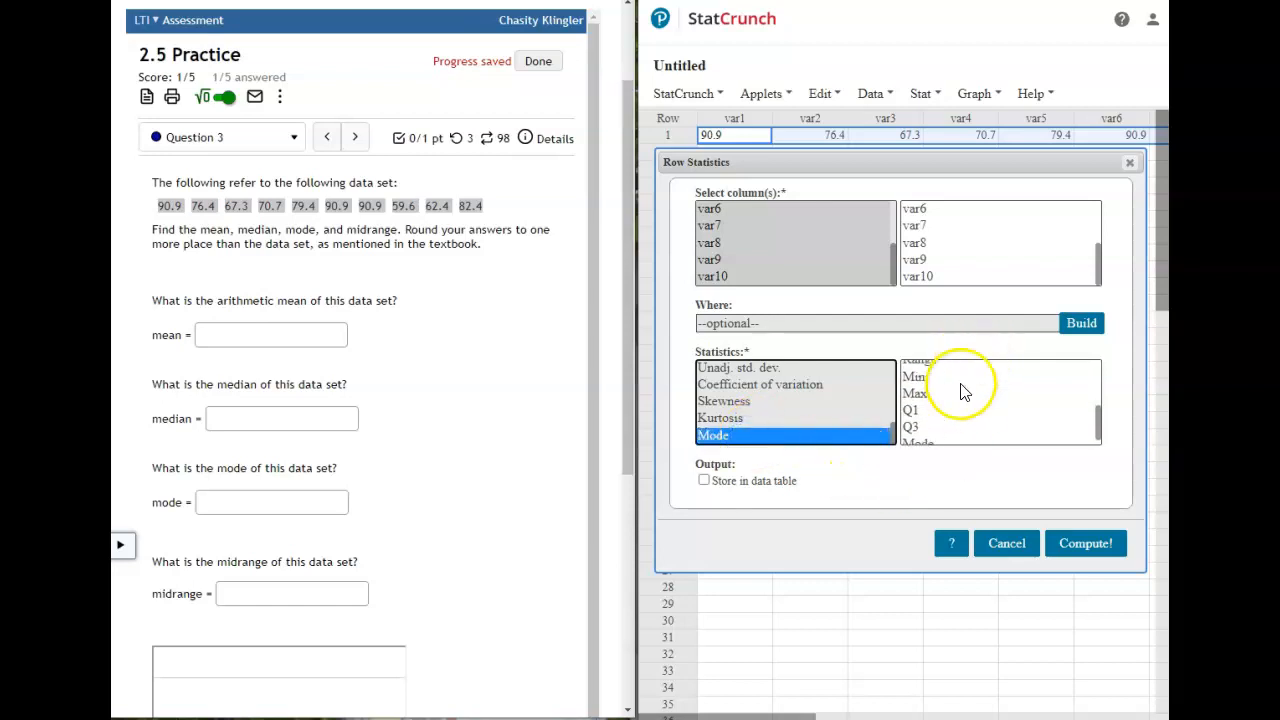
left_click(1078, 548)
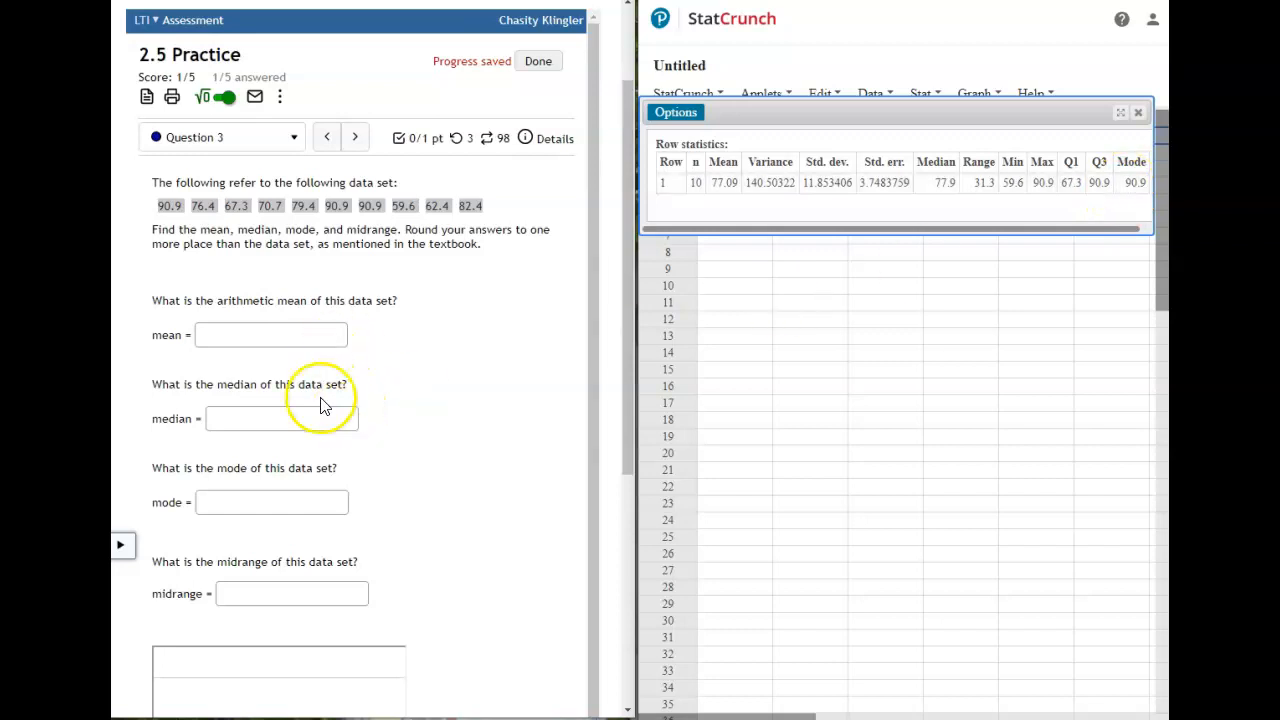
Activate the entry line of the calculator beneath the midrange question.
scroll(323, 403, "down", 1)
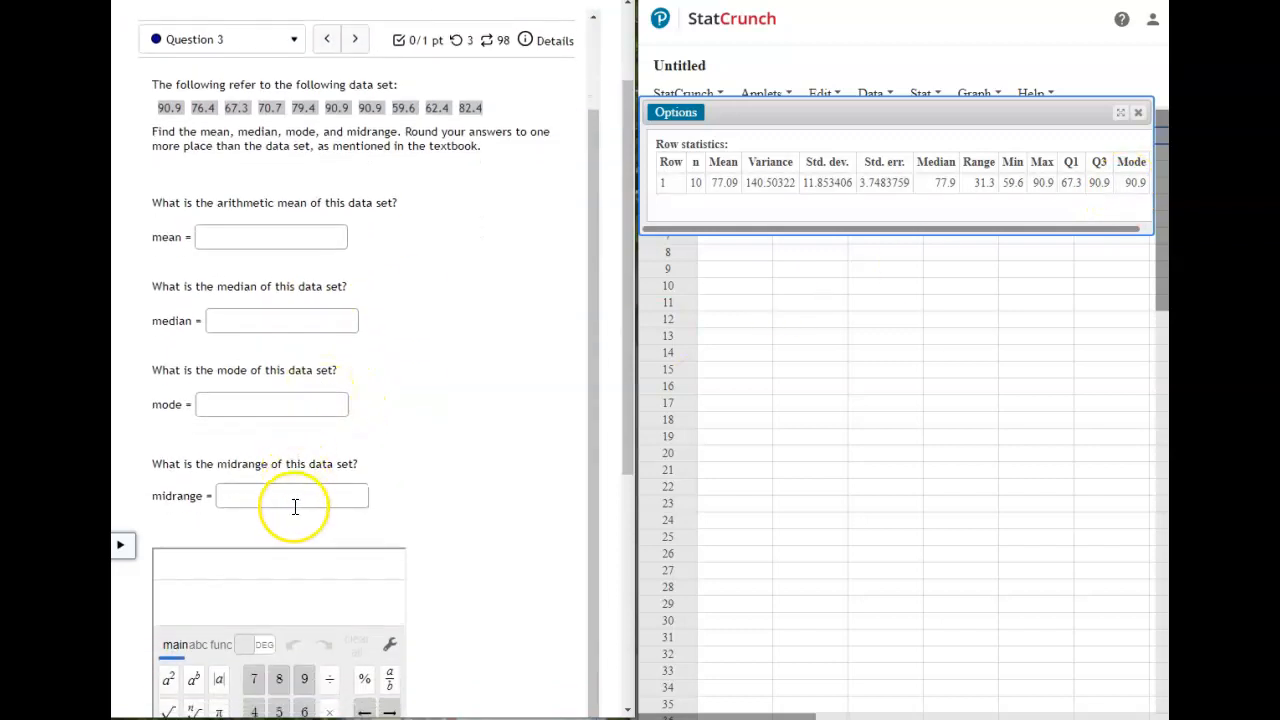
scroll(429, 443, "down", 1)
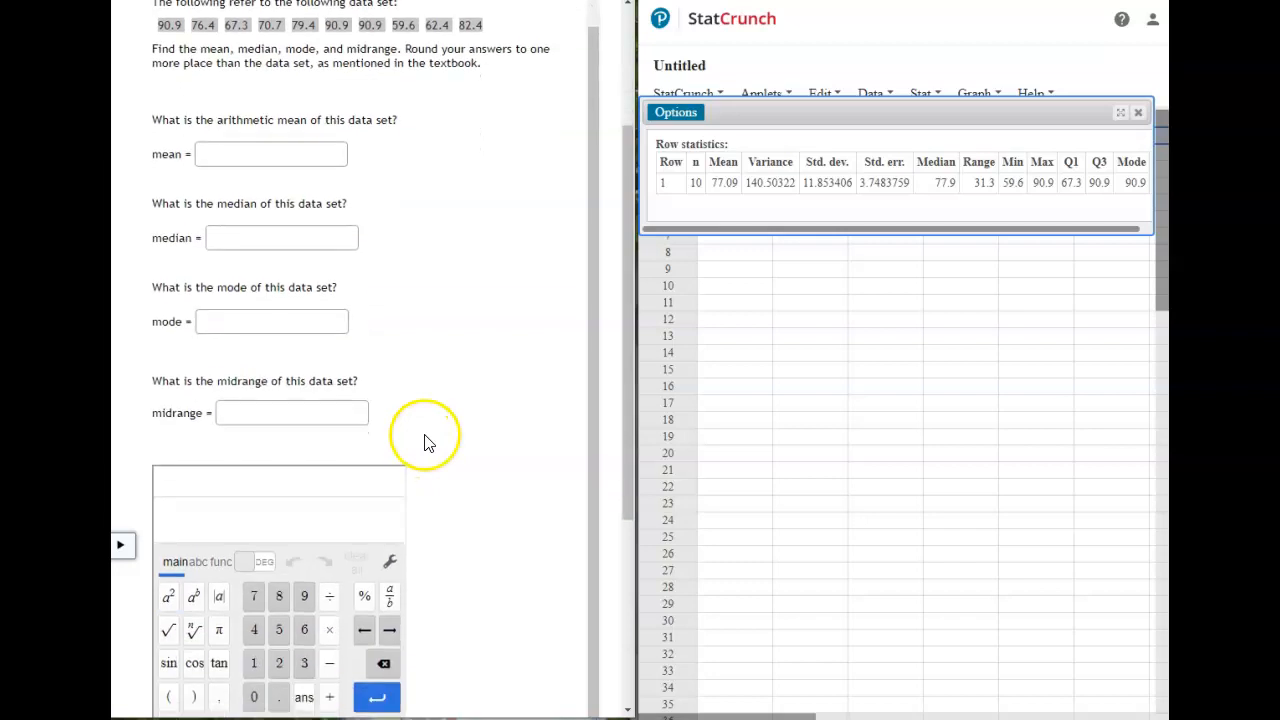
scroll(314, 391, "up", 1)
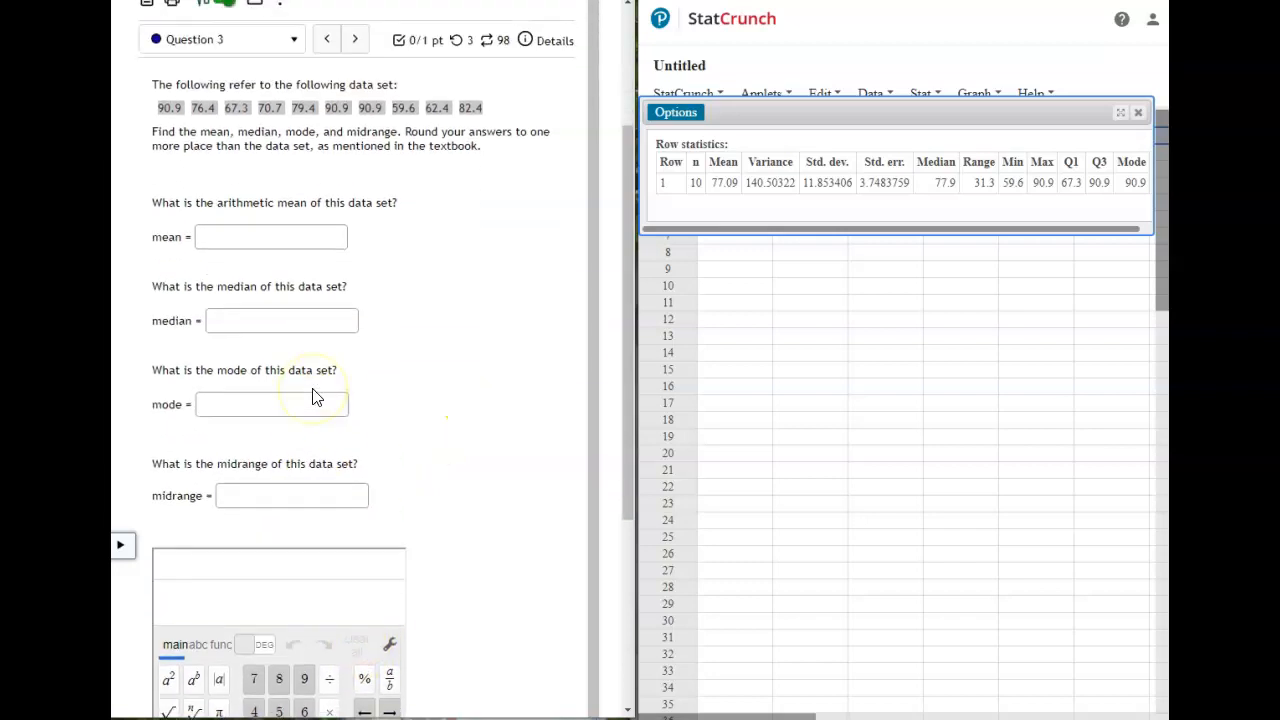
scroll(314, 394, "down", 1)
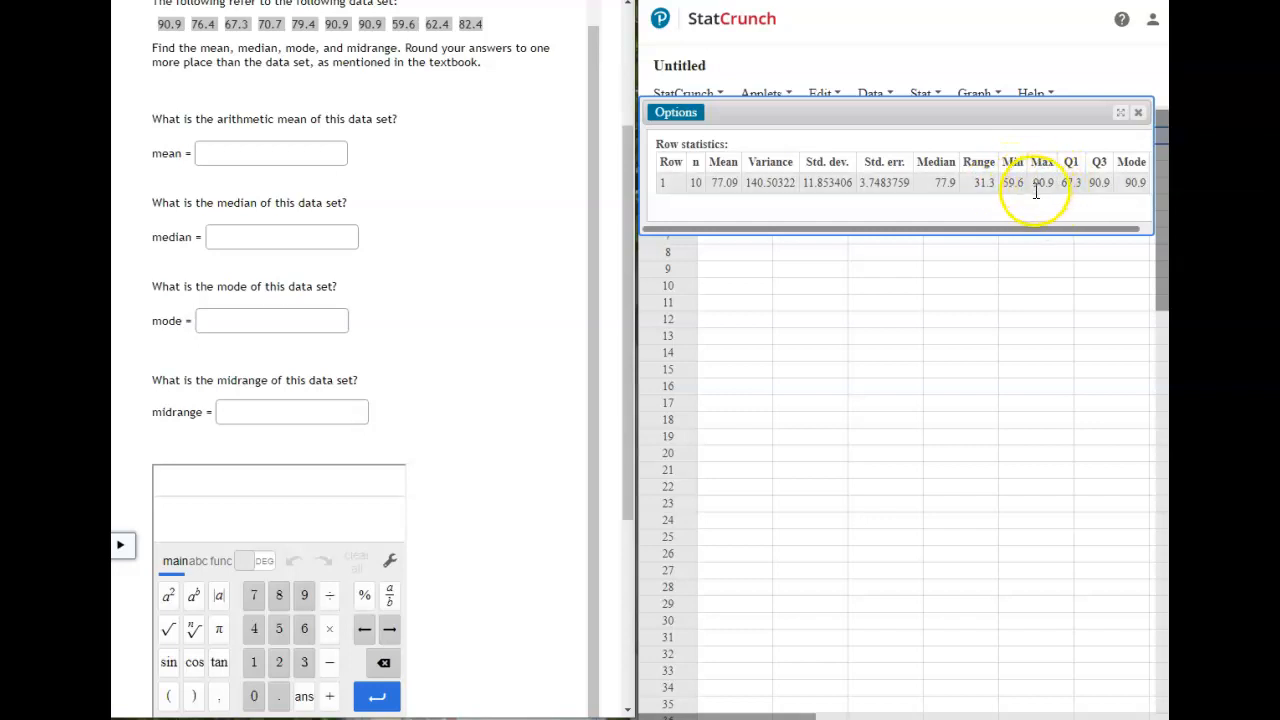
left_click(314, 512)
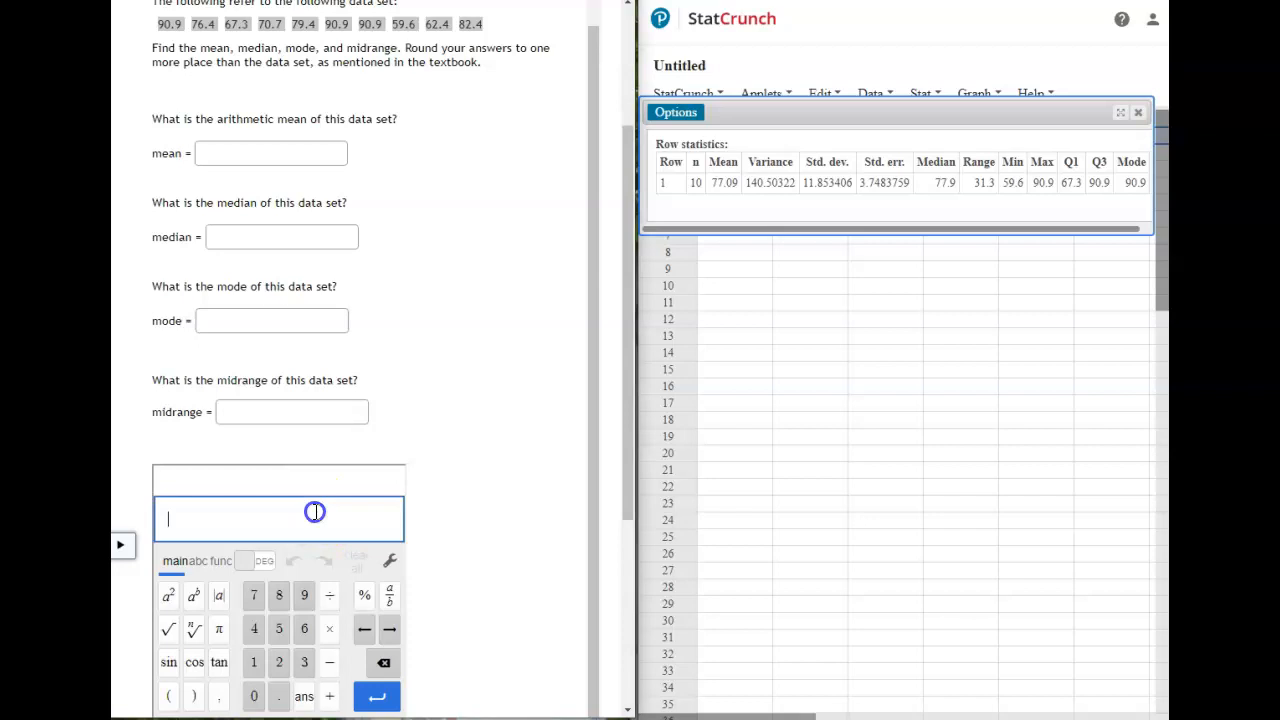